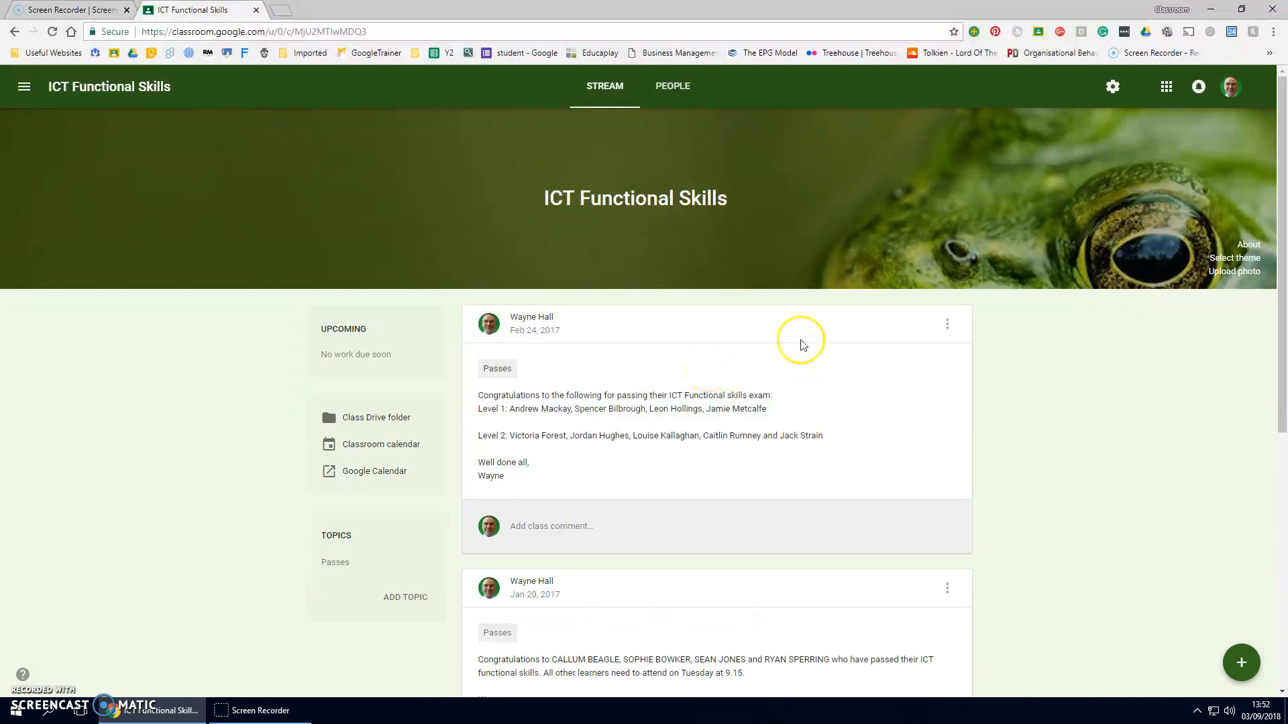
View the About details of the ICT Functional Skills class and look through its list of class materials
left_click(673, 87)
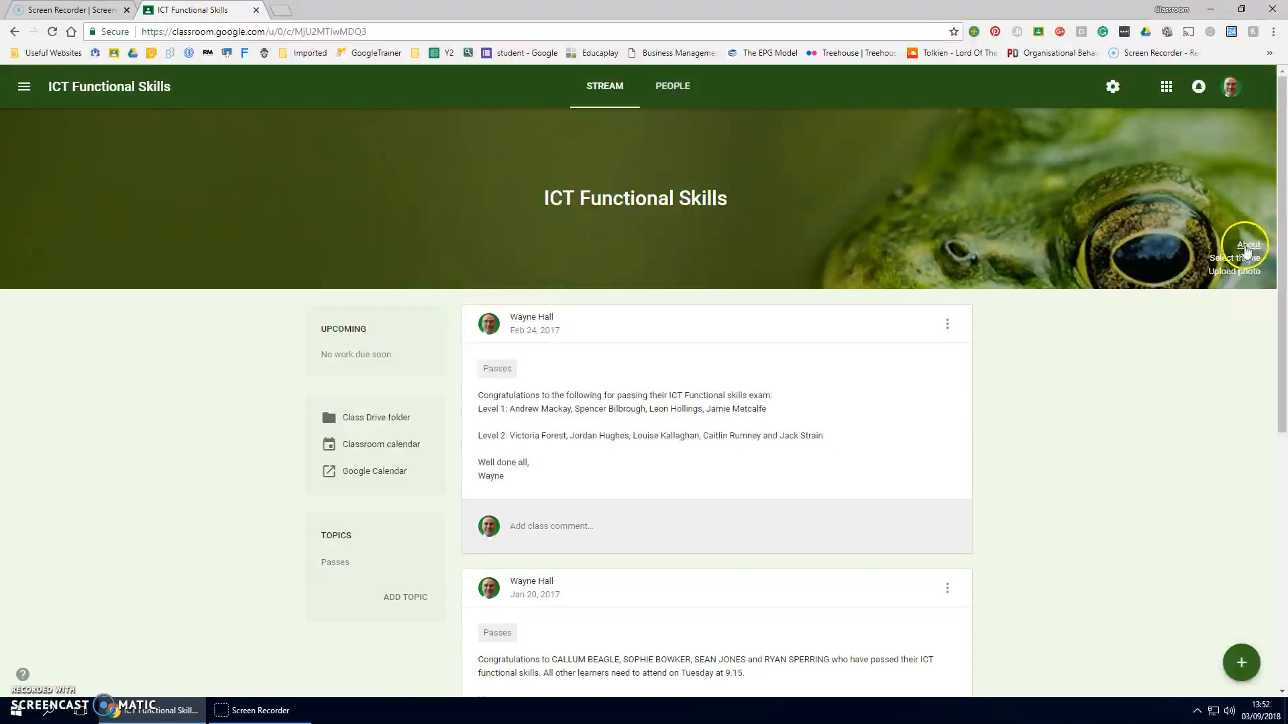
left_click(1247, 247)
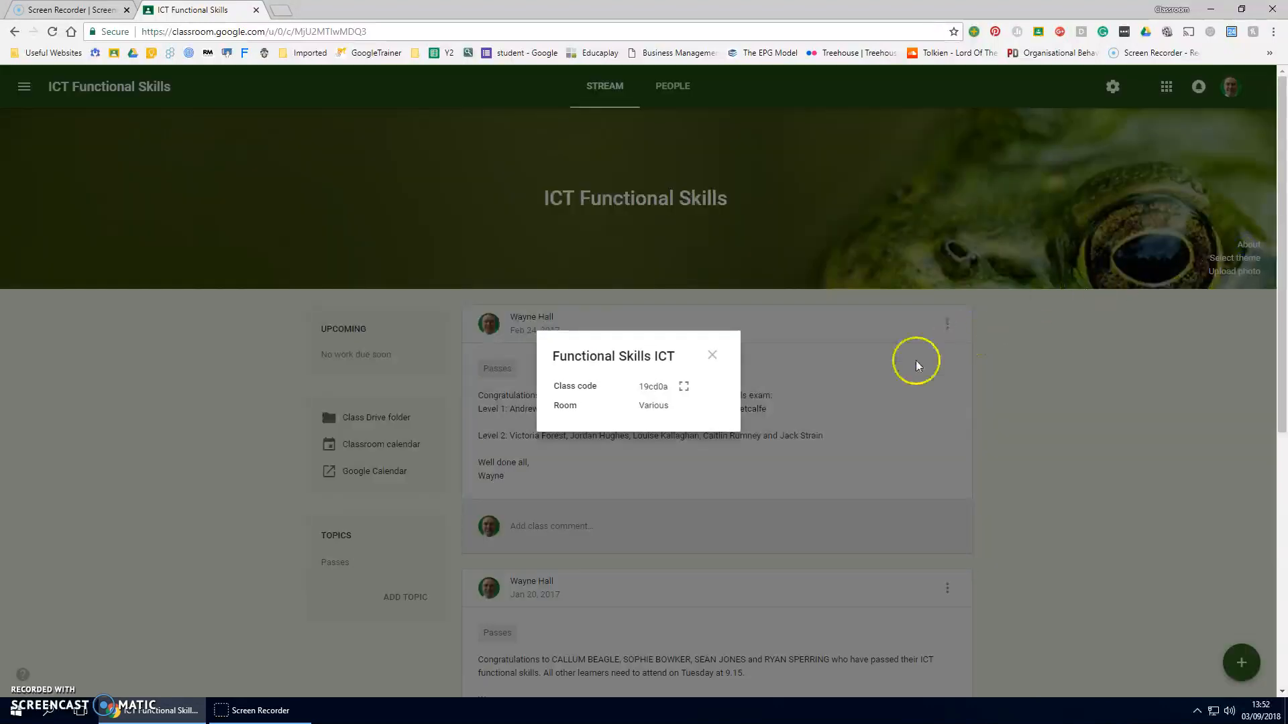
scroll(685, 369, "down", 1)
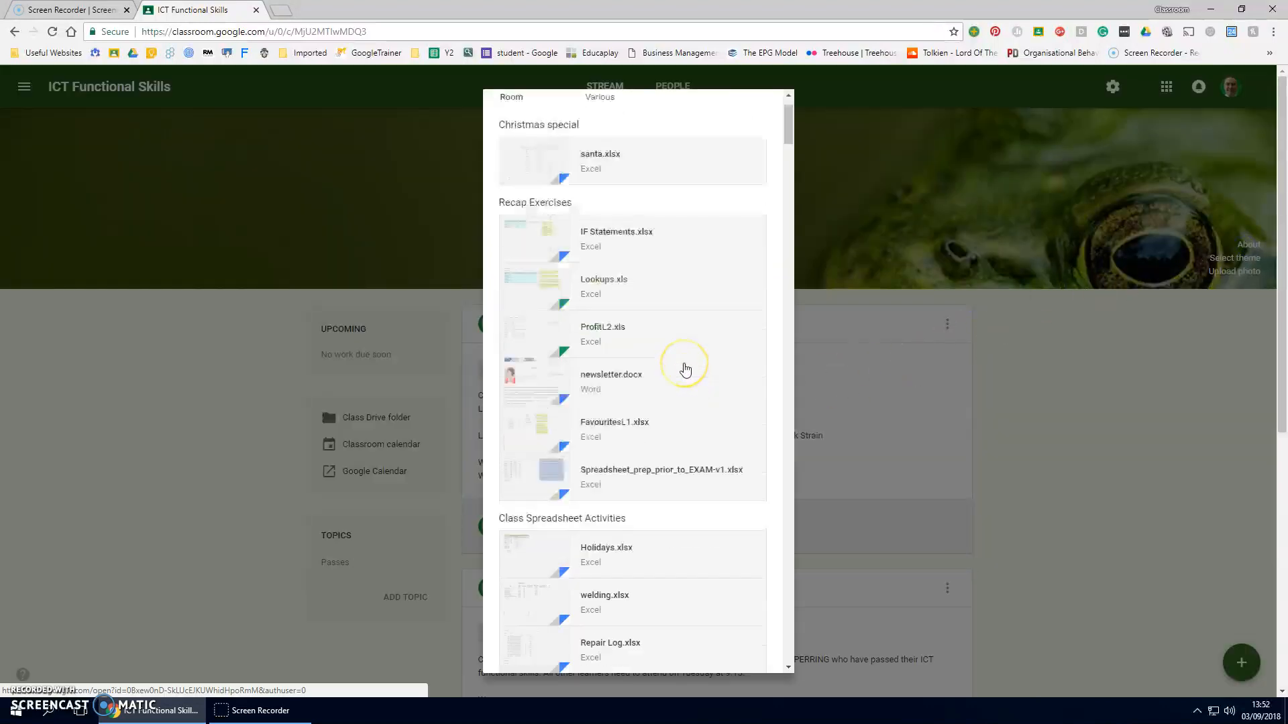
scroll(685, 369, "down", 20)
scroll(685, 373, "down", 15)
scroll(685, 373, "up", 8)
scroll(685, 373, "up", 15)
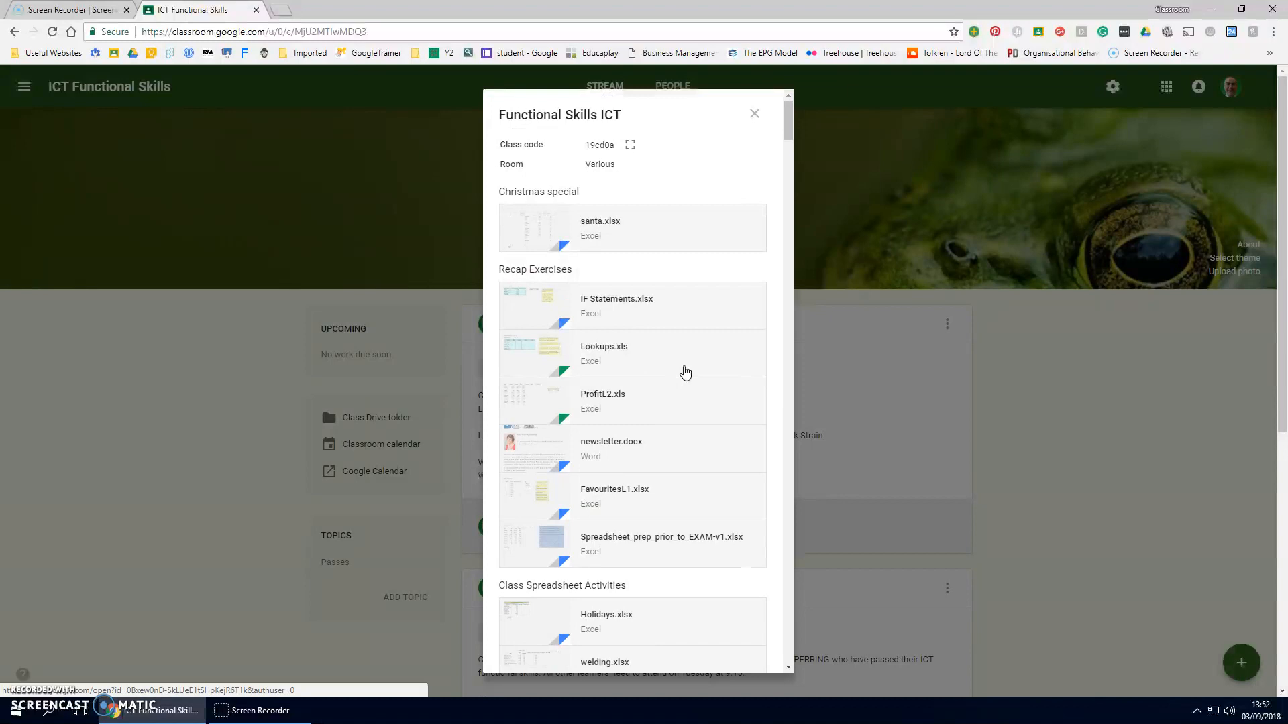
left_click(756, 115)
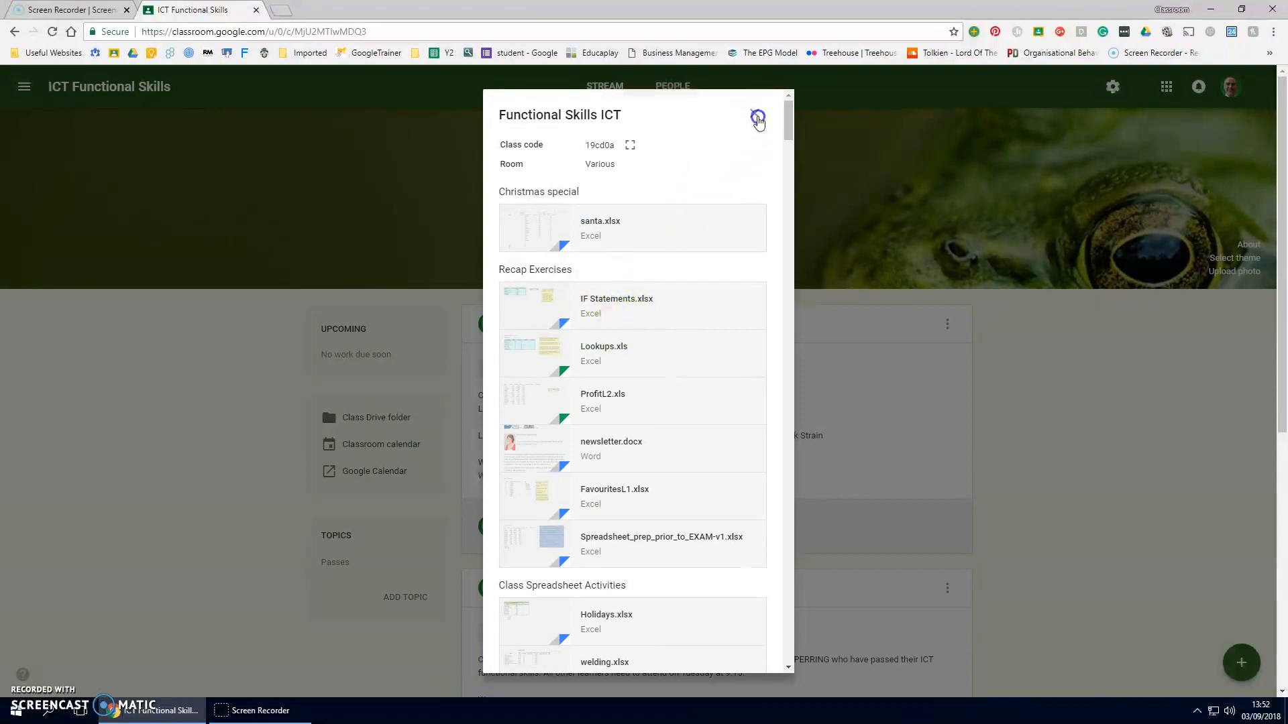
Open the ICT Functional Skills class settings and look at the form for adding class materials and the existing material groups
left_click(1113, 95)
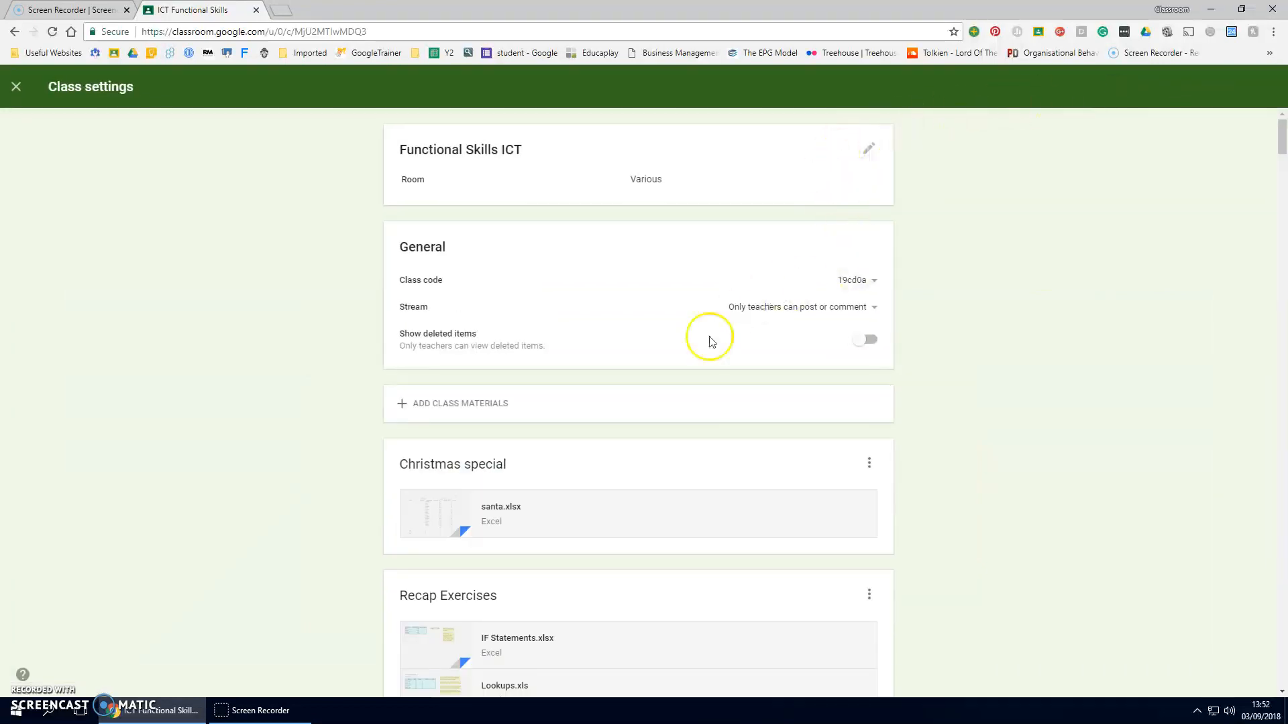
left_click(475, 406)
left_click(576, 409)
left_click(773, 465)
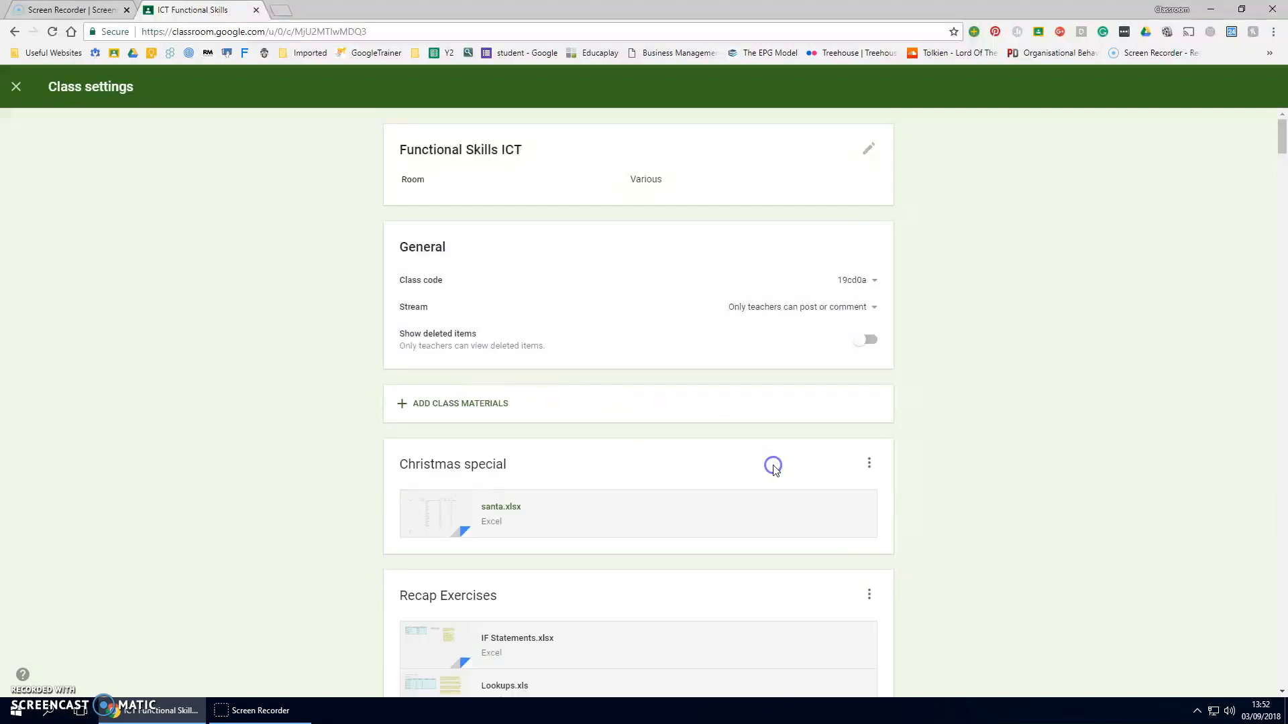
scroll(784, 442, "down", 2)
scroll(784, 437, "down", 3)
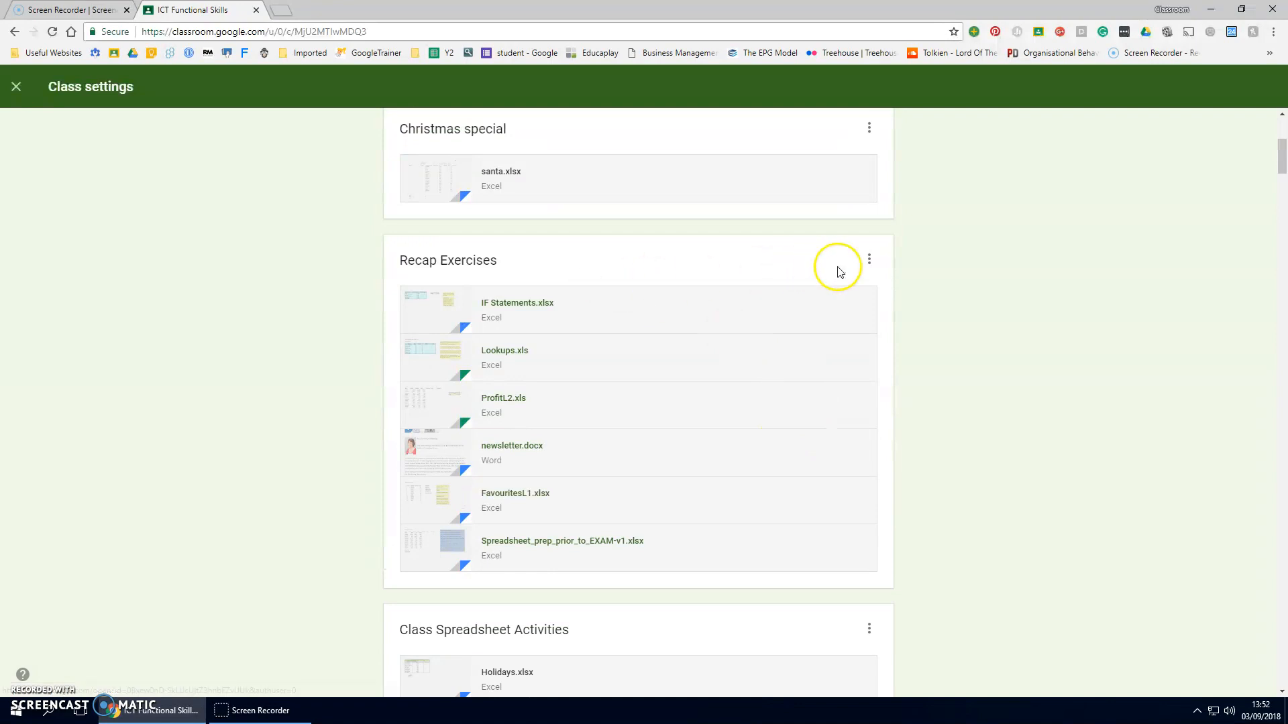
Open the Recap Exercises materials for editing to view their attachments, cancel without changes, and leave the class settings
left_click(869, 262)
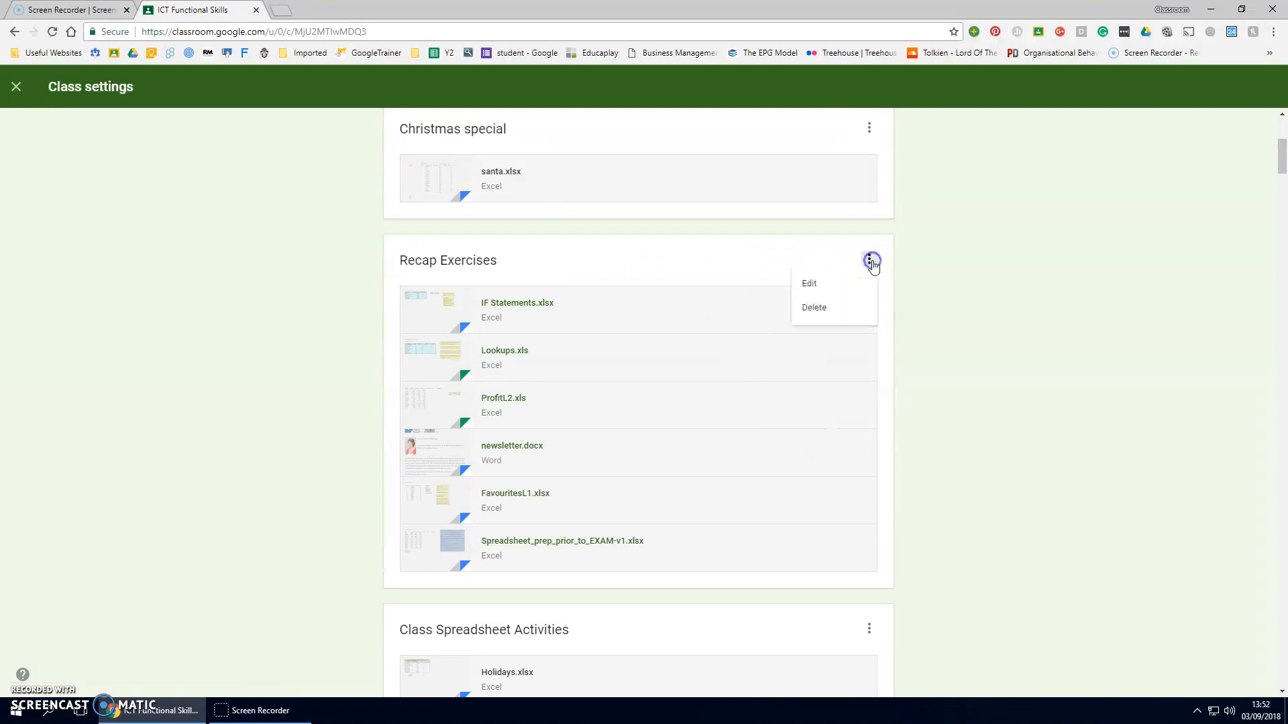
left_click(819, 283)
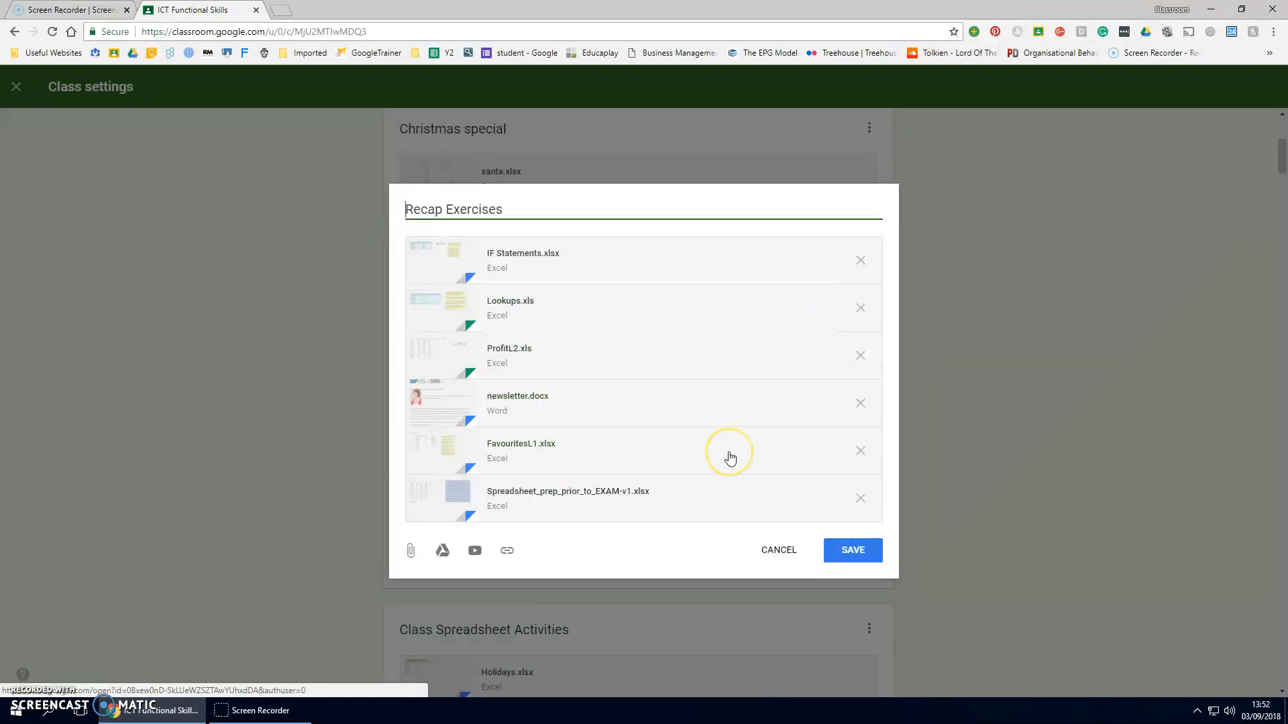
left_click(780, 548)
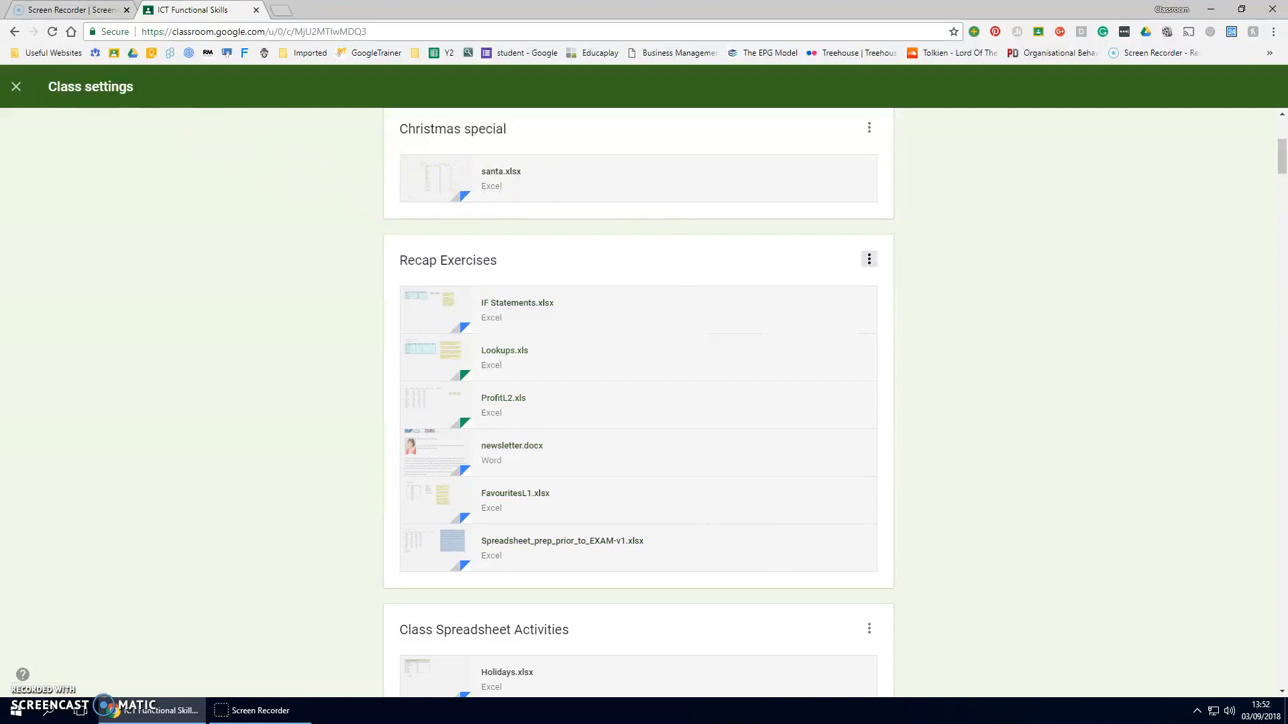
left_click(16, 89)
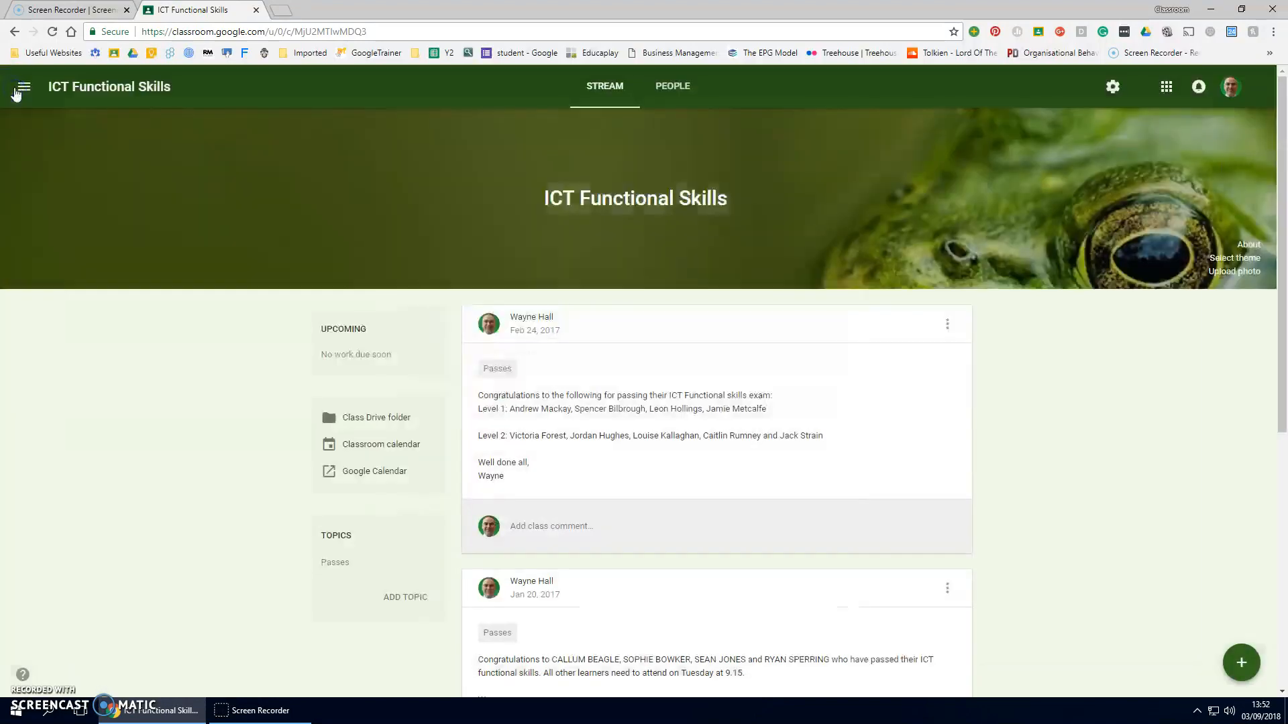
Go back to the overview of all classes
left_click(27, 89)
left_click(58, 92)
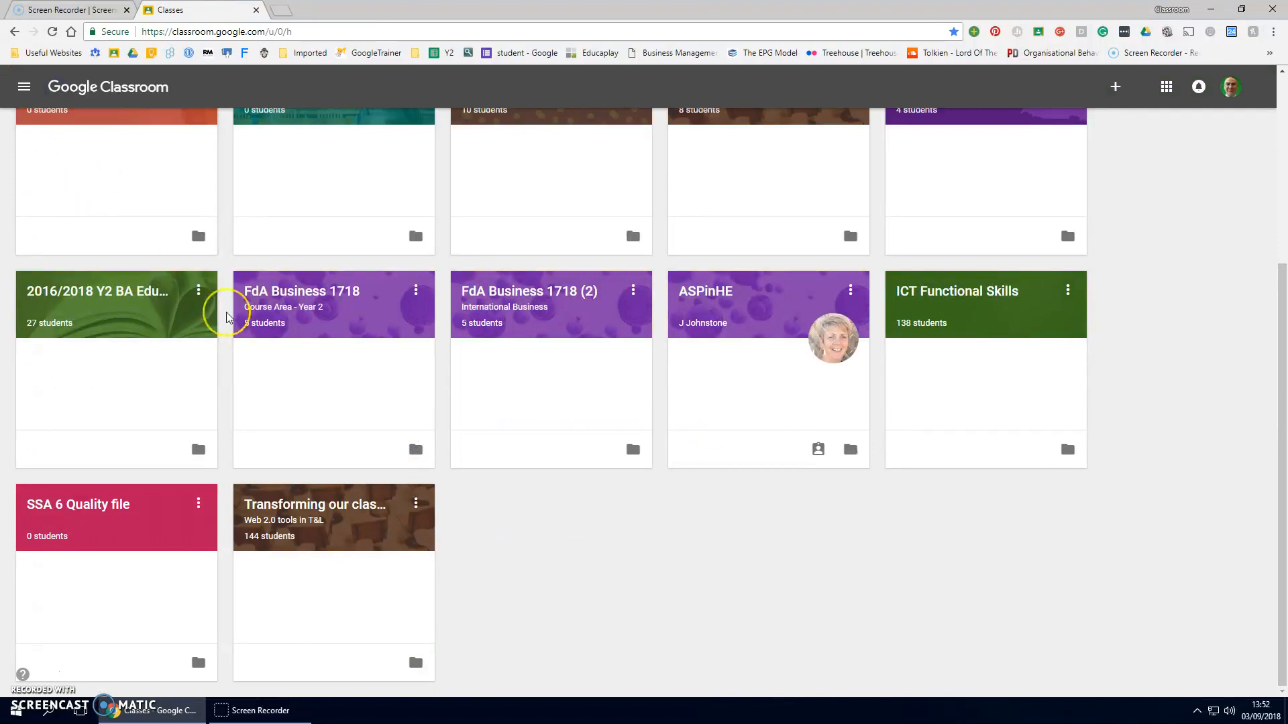
scroll(202, 321, "up", 4)
left_click(414, 272)
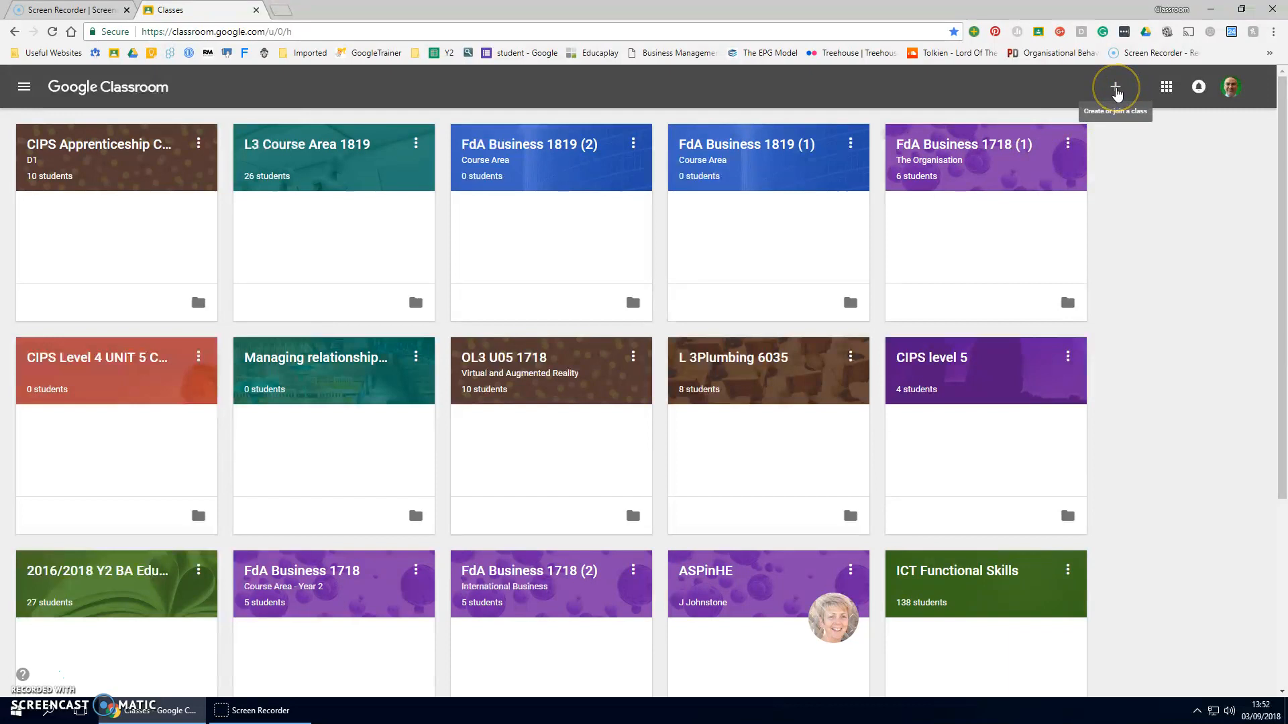
Create a class named "test classroom" with the section "Monday"
left_click(1116, 92)
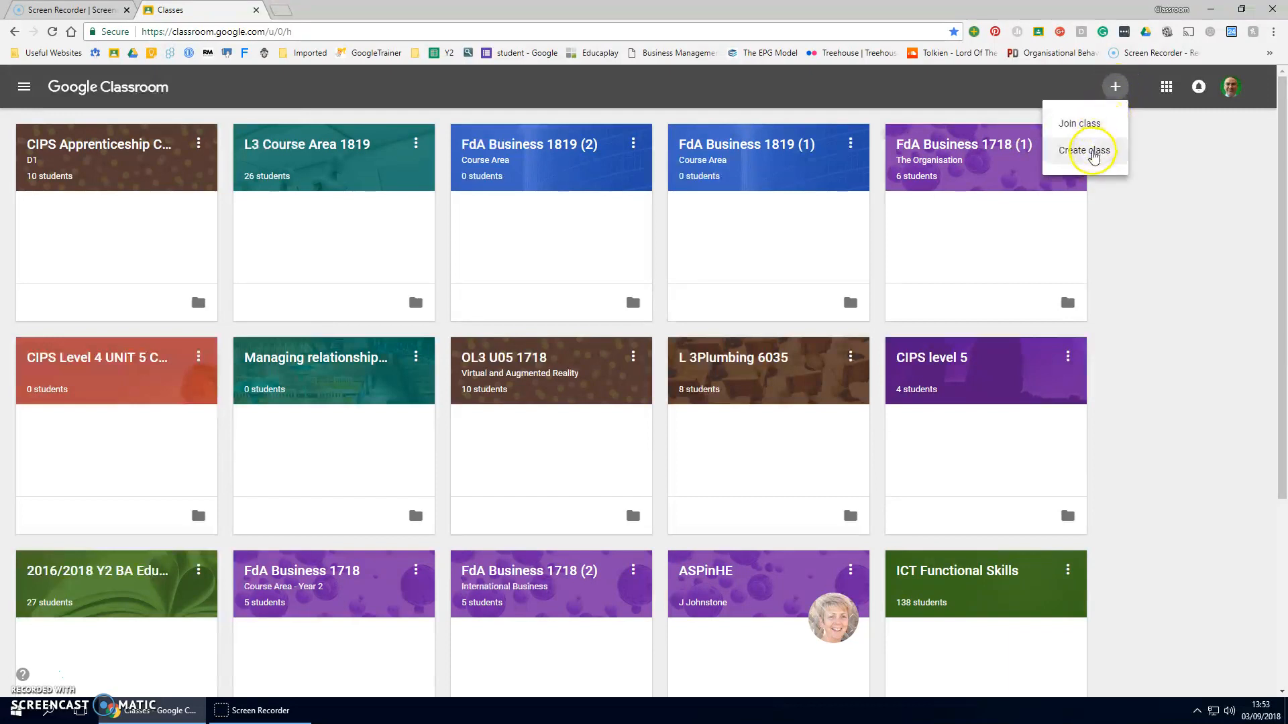
left_click(1090, 151)
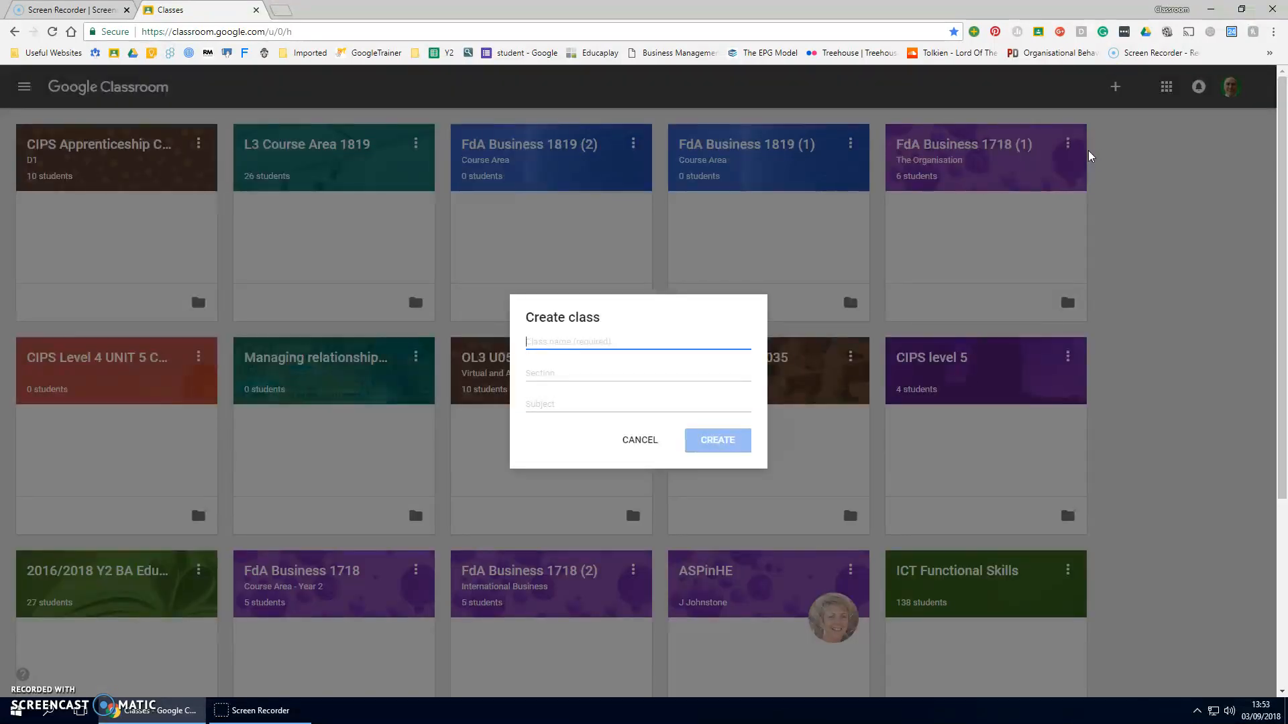
type("test c")
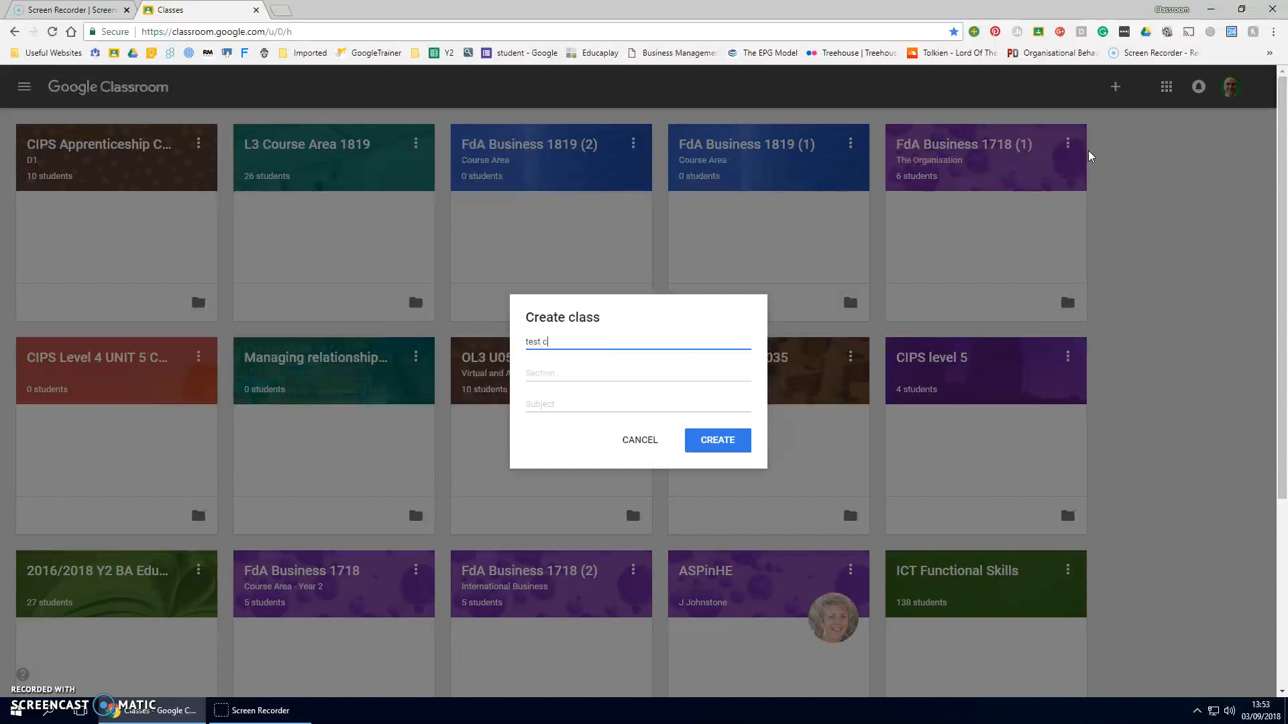
type("lassroom")
left_click(700, 369)
type("Monday")
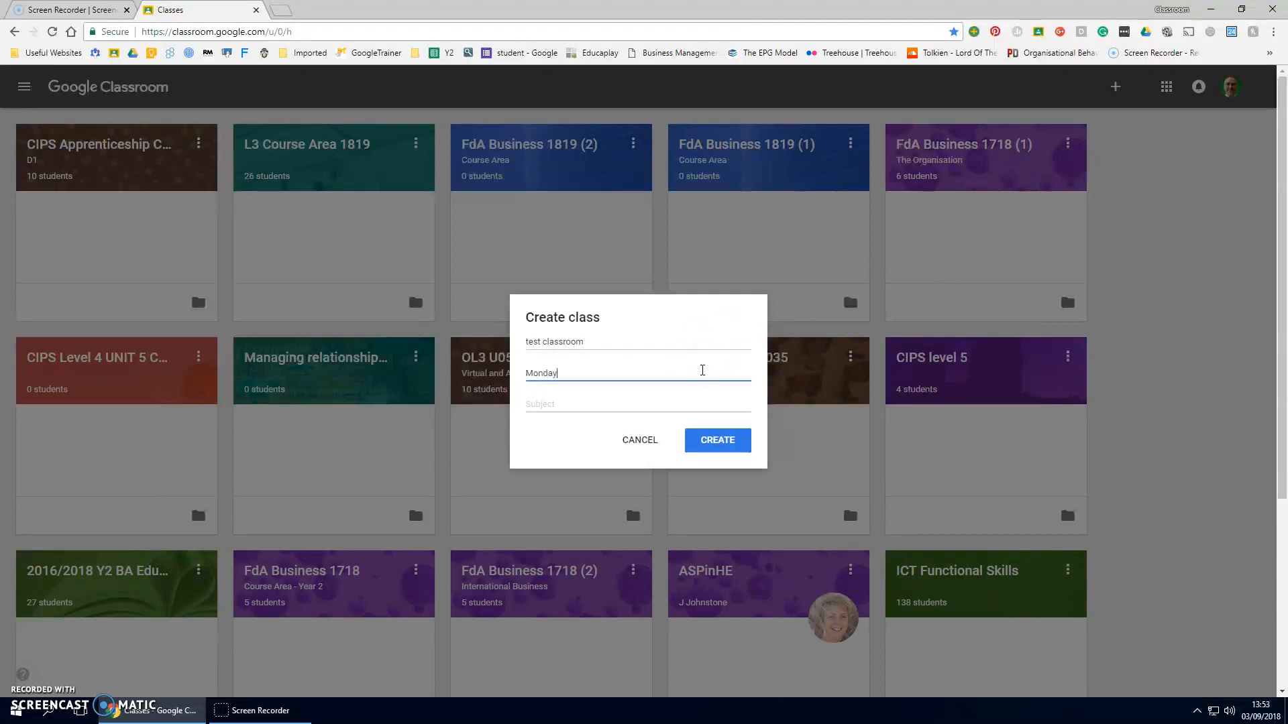
left_click(694, 440)
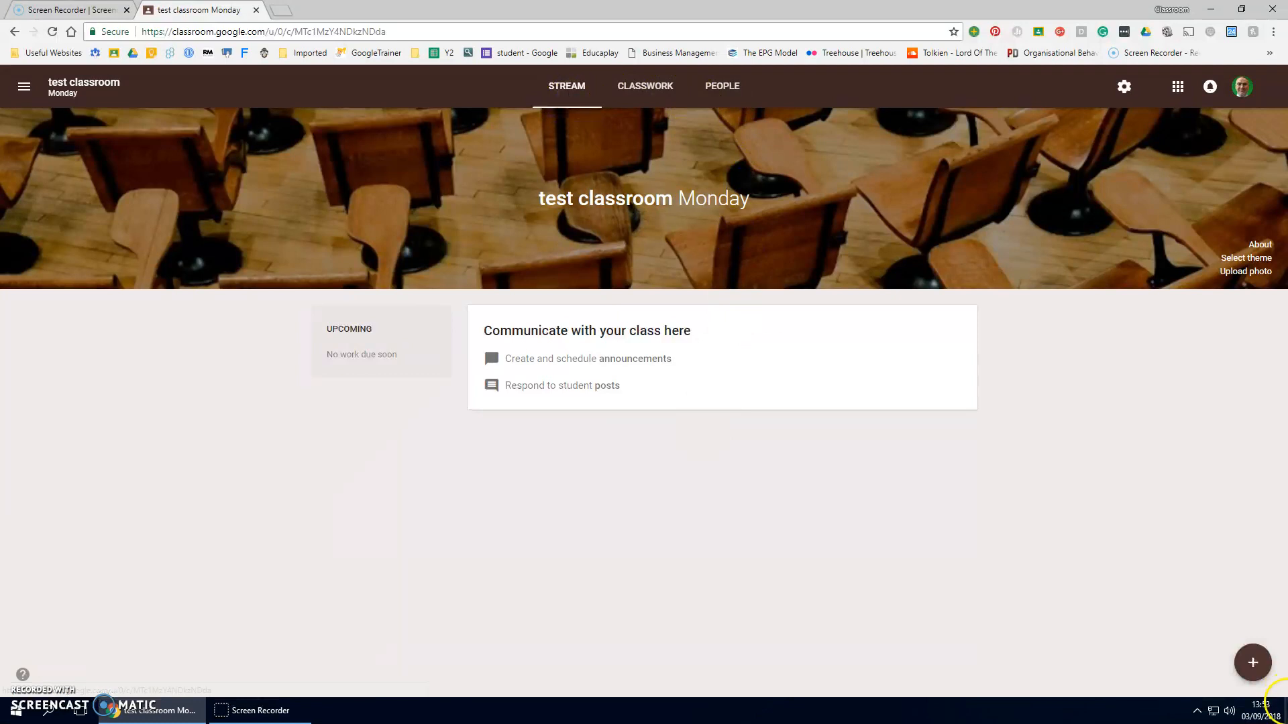
View the list of classes whose posts can be reused in the stream, and close it without choosing one
mouse_move(1252, 666)
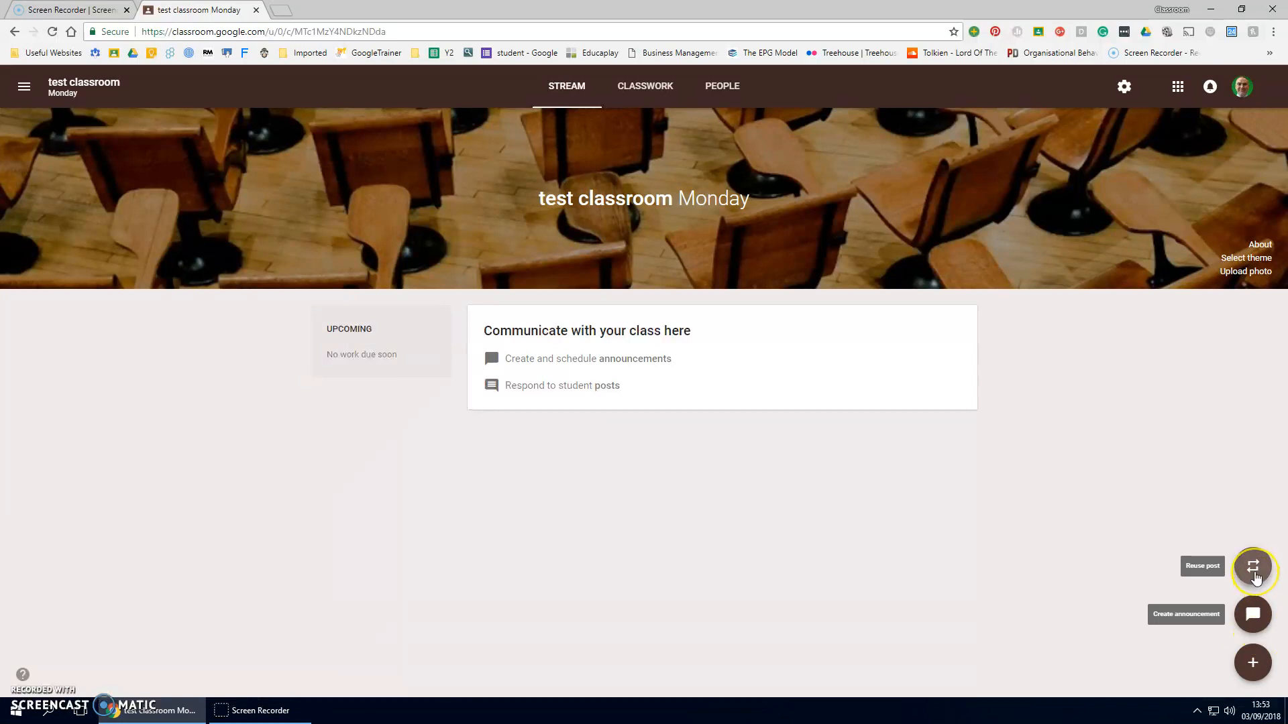
left_click(1254, 568)
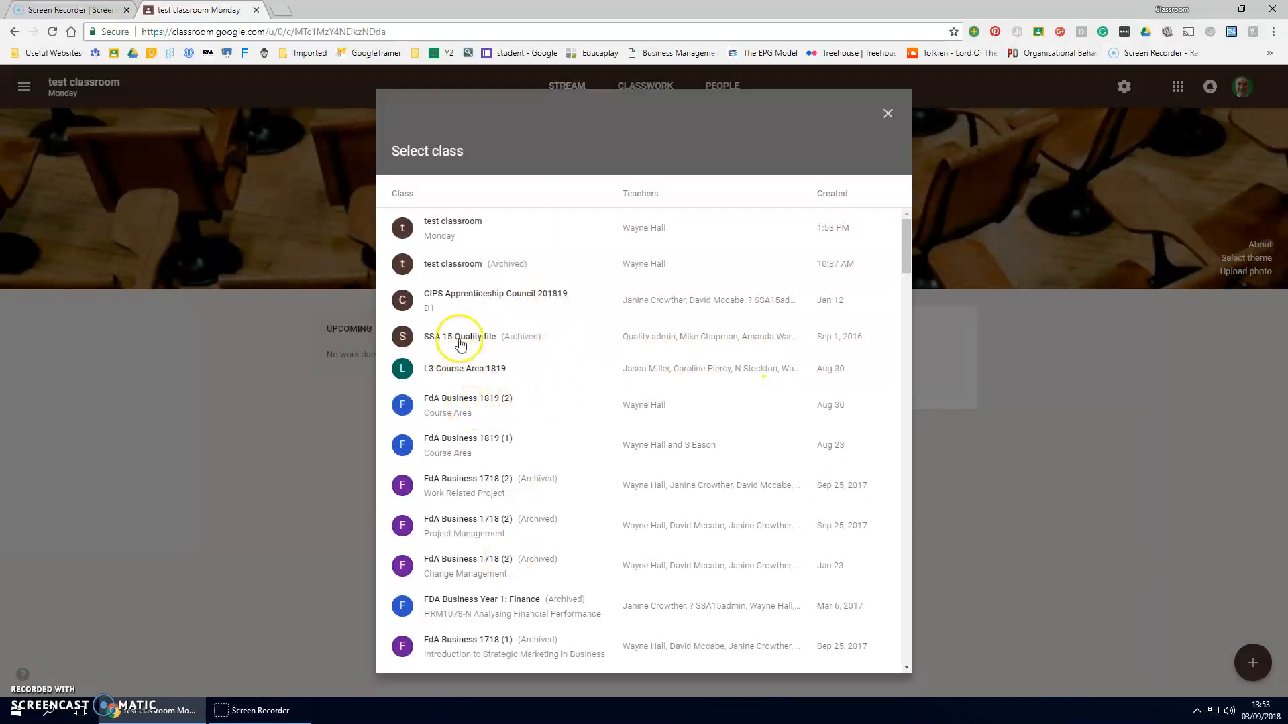
left_click(890, 120)
Invite a colleague to the test classroom as a teacher, finding the person by first name
left_click(723, 88)
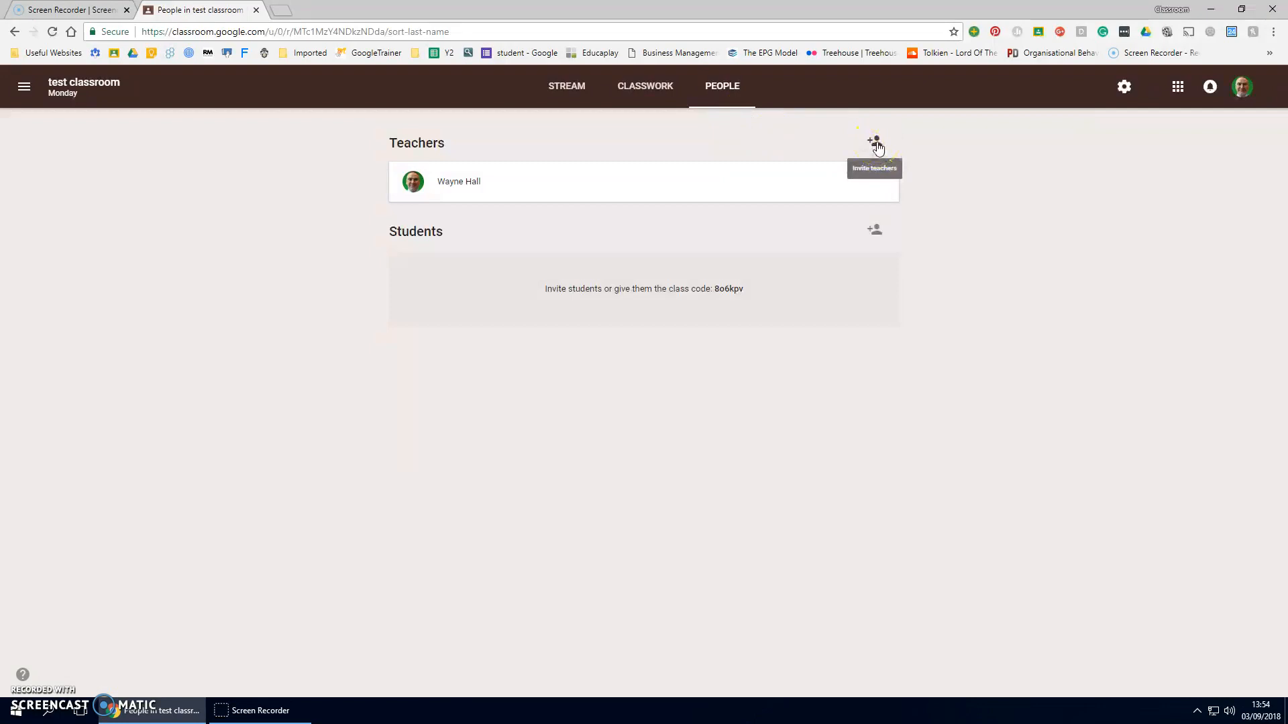
left_click(875, 232)
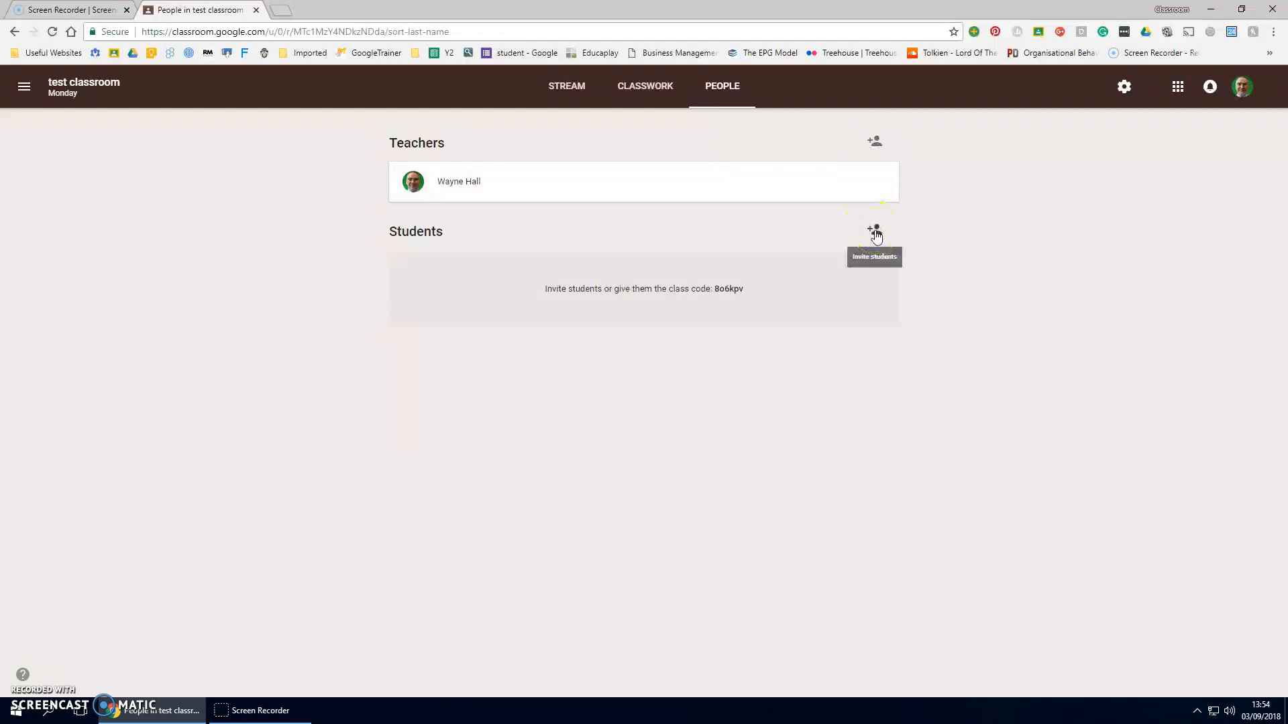
left_click(874, 142)
left_click(634, 271)
type("lesley")
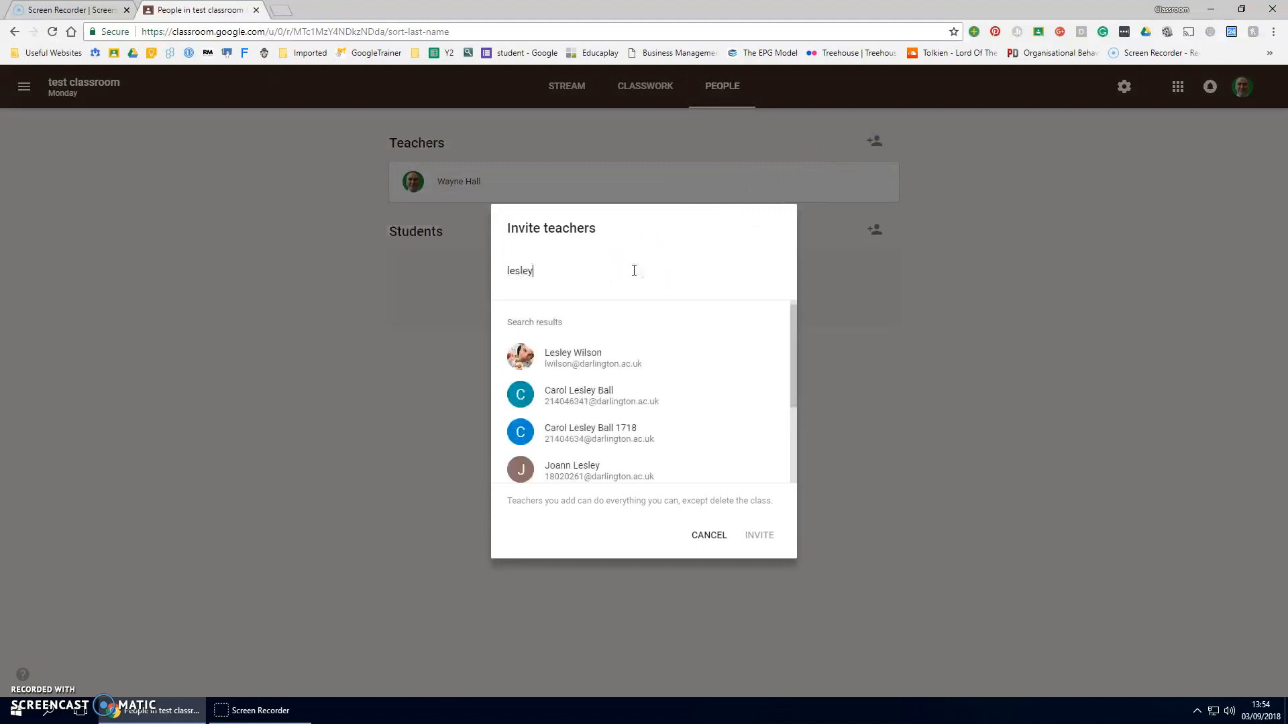
left_click(575, 355)
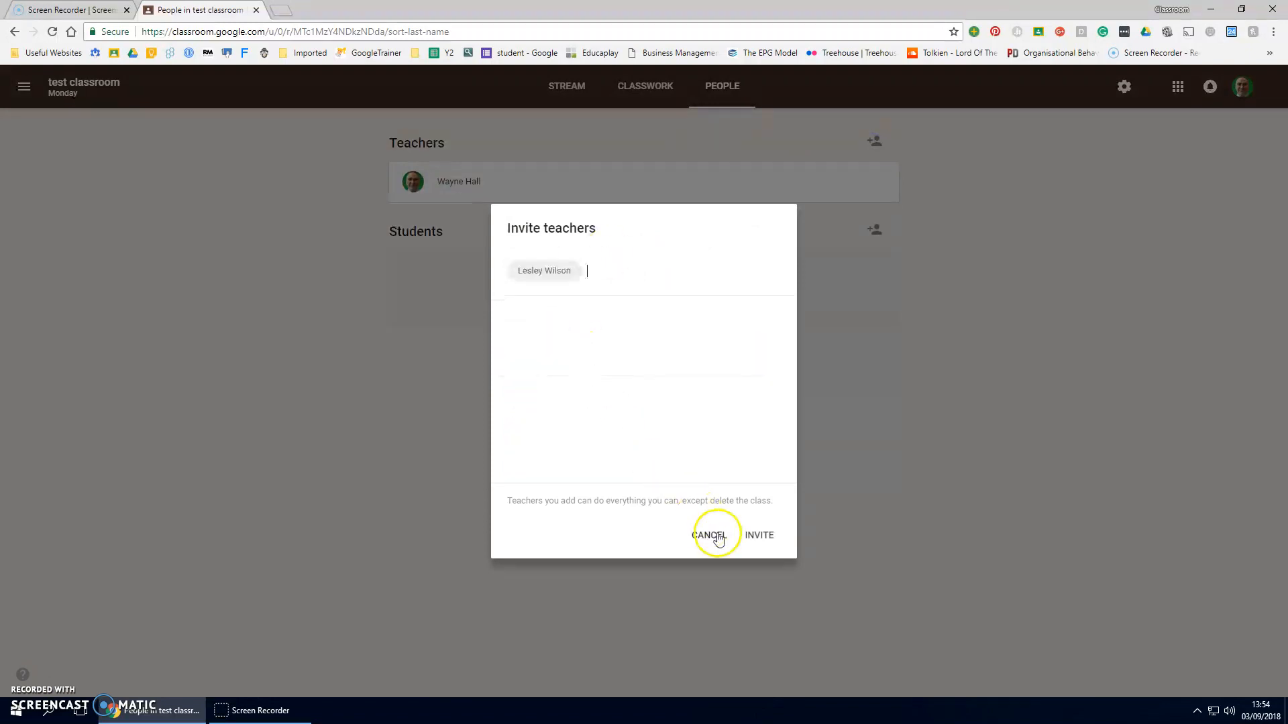
left_click(760, 537)
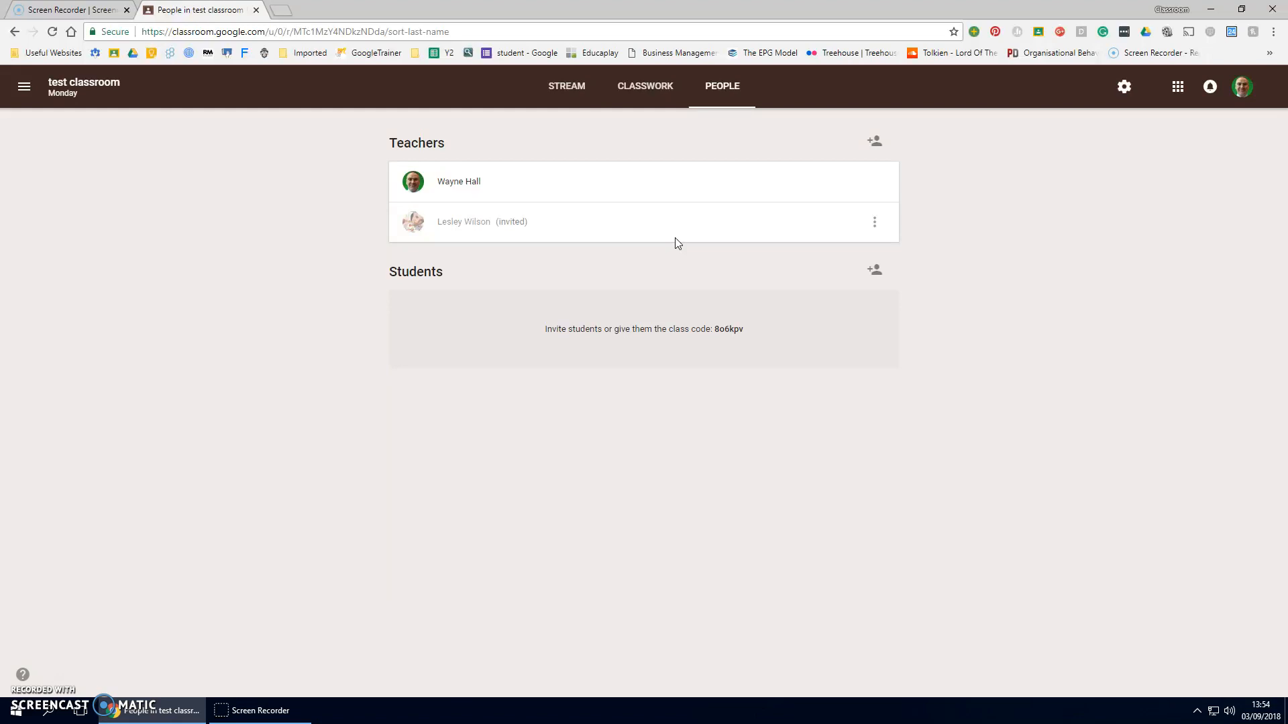
Look up students to invite by the start of their student number, and cancel without inviting anyone
left_click(875, 271)
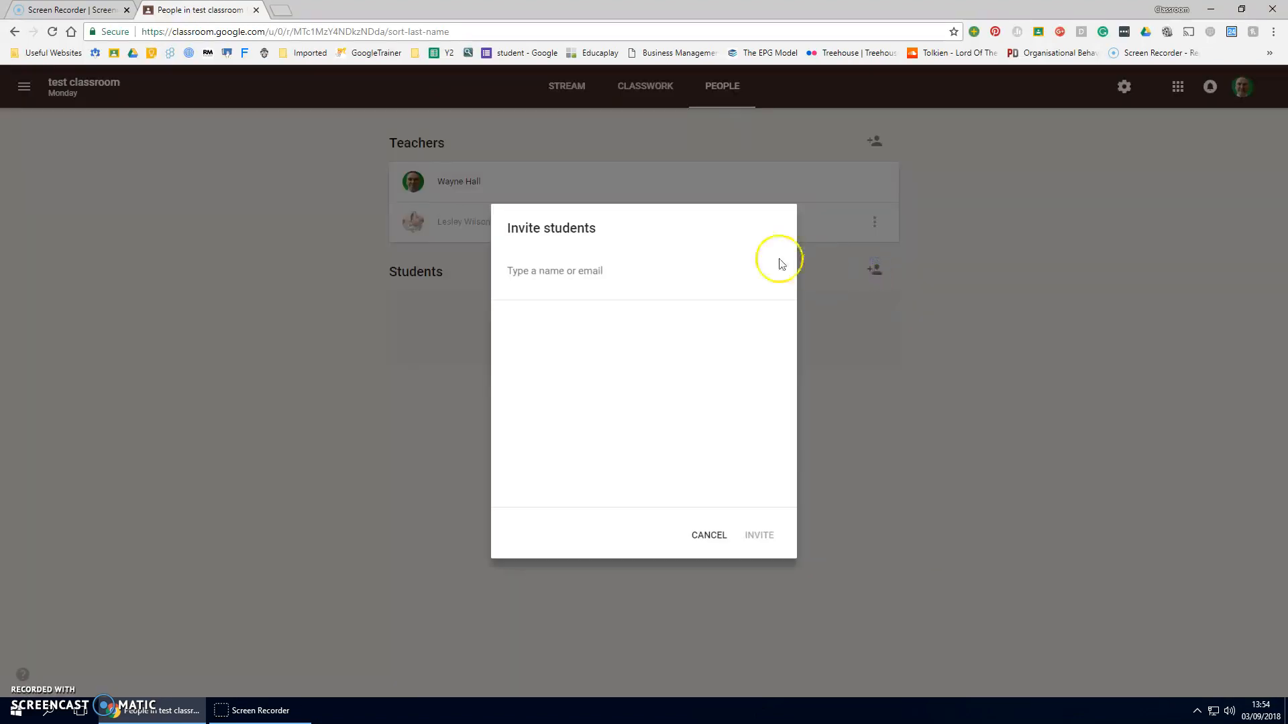
left_click(611, 267)
type("21")
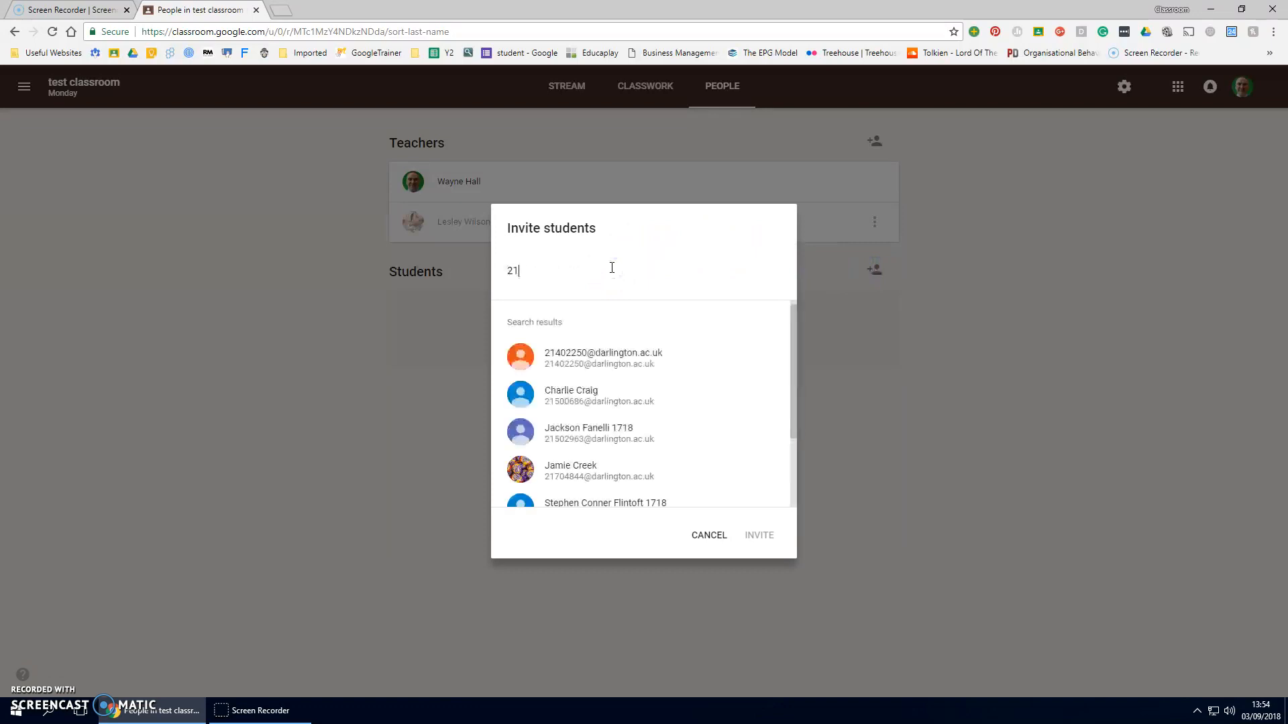
left_click(594, 355)
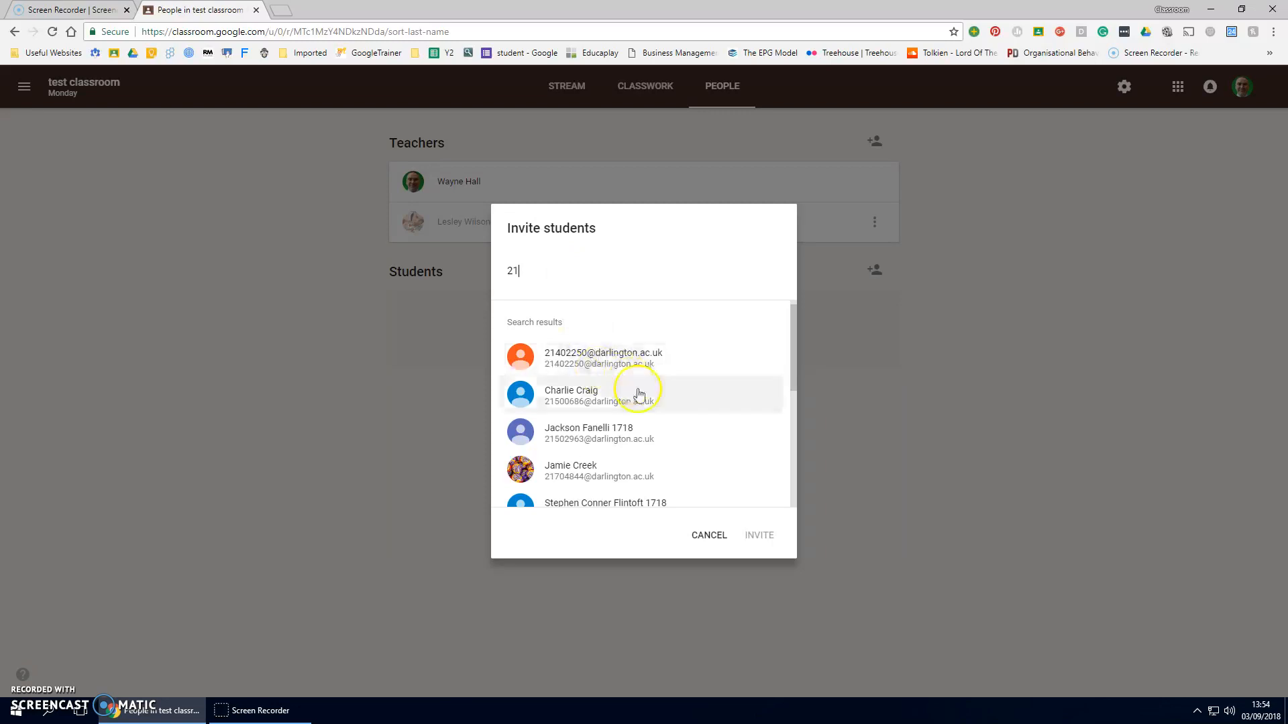
left_click(723, 536)
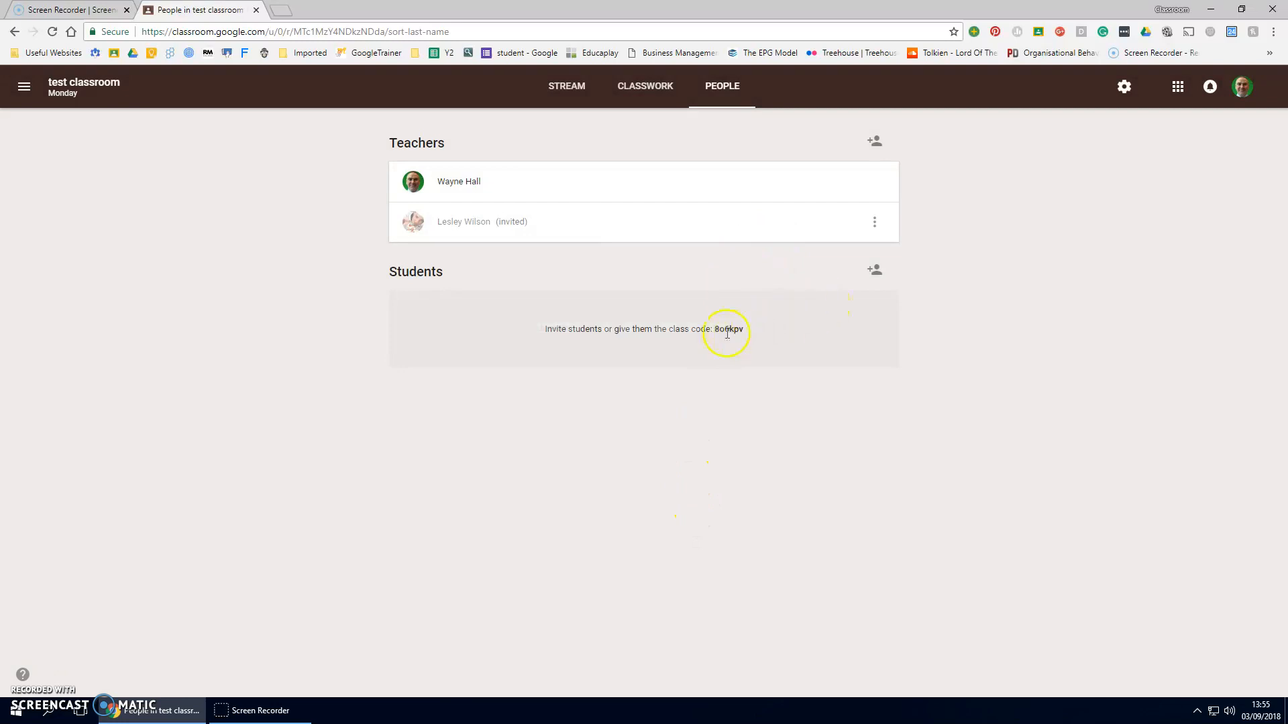
Display the test classroom's class code enlarged from the class settings, and return to the people list
left_click_drag(713, 329, 744, 329)
left_click(1123, 87)
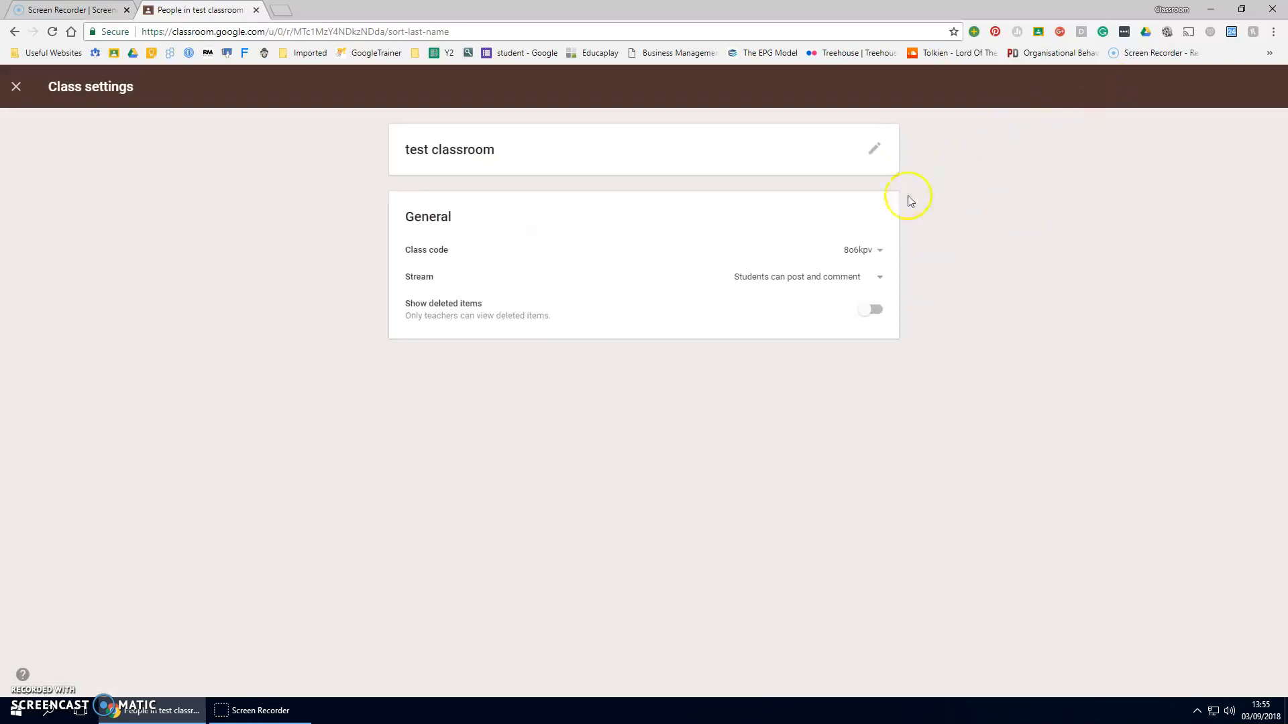
left_click(880, 251)
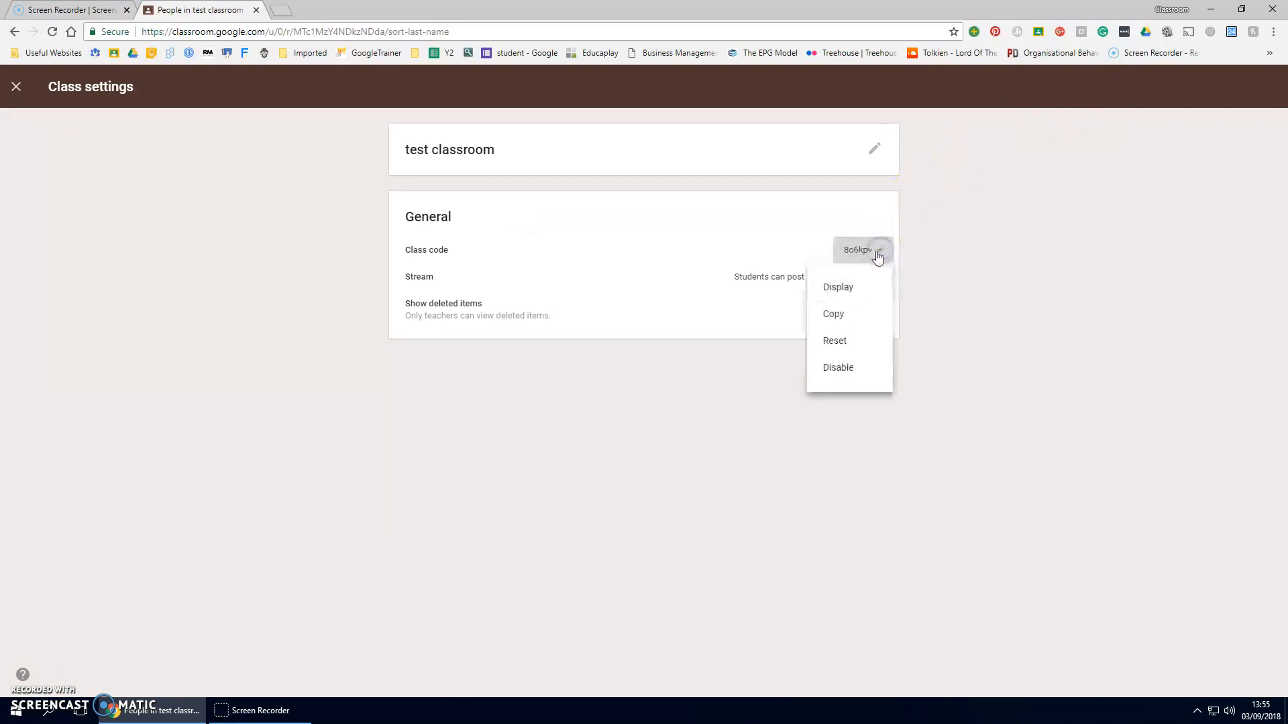
left_click(849, 285)
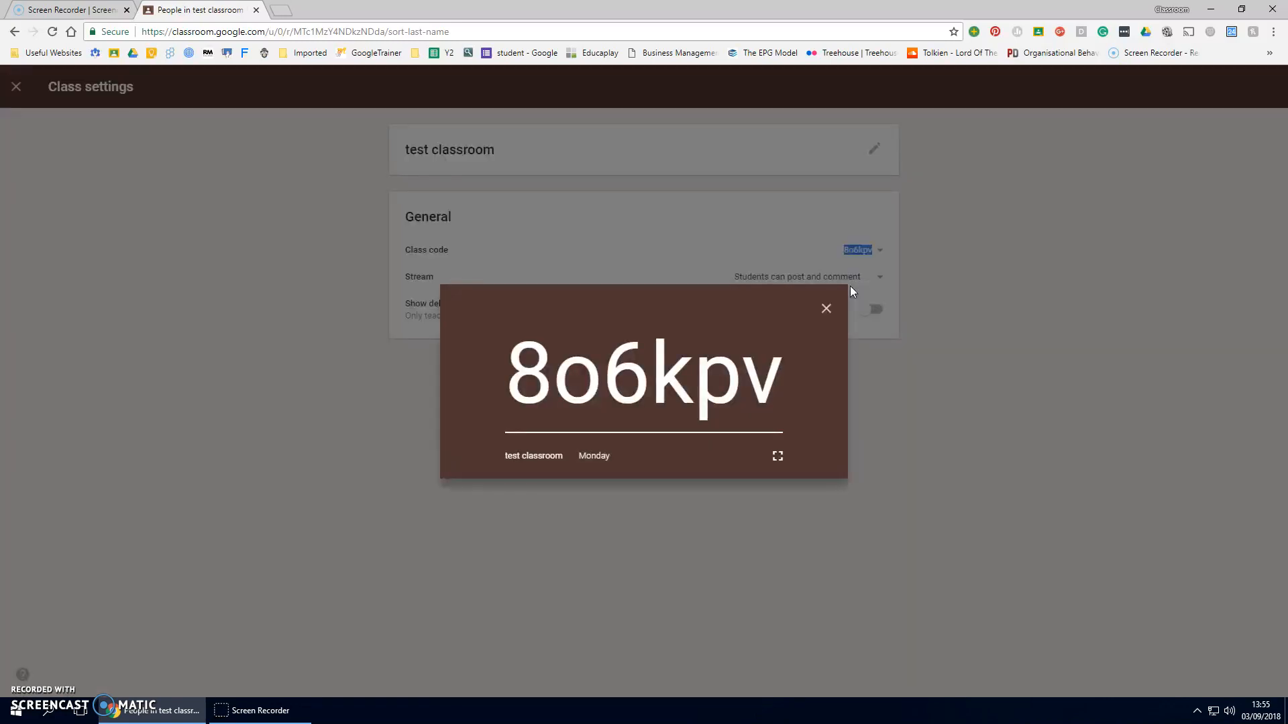
left_click(827, 311)
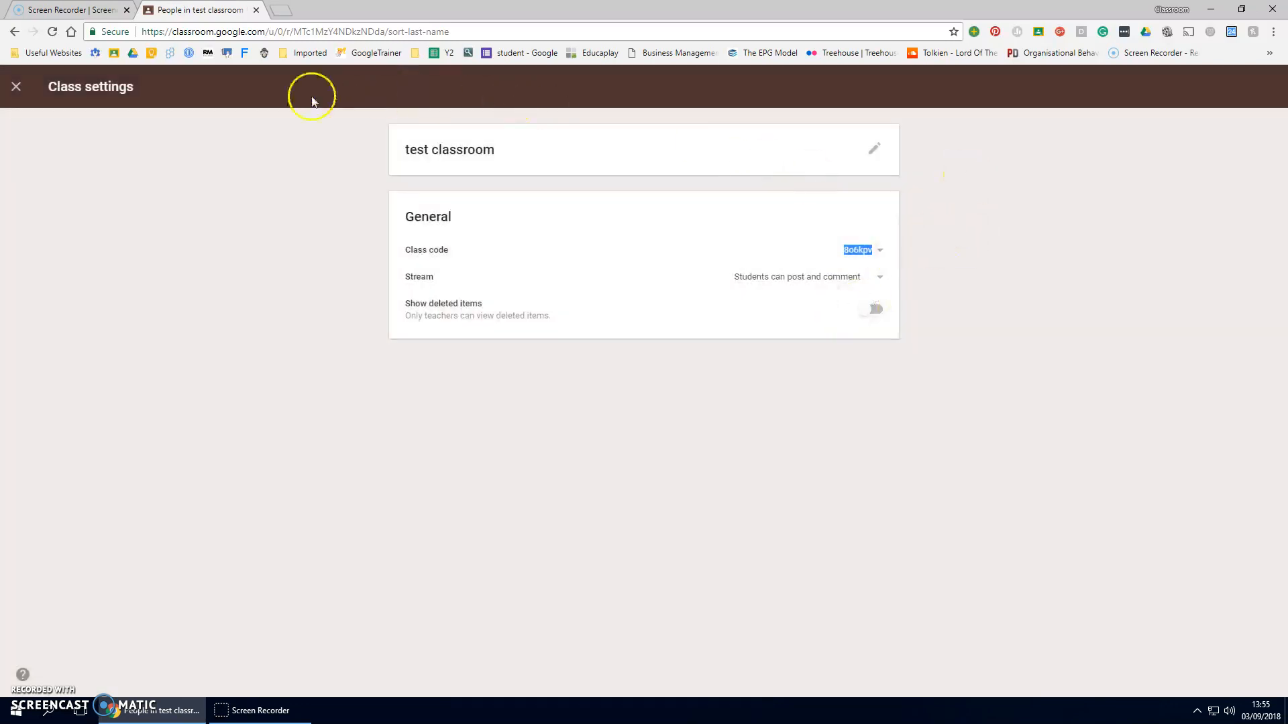
left_click(14, 88)
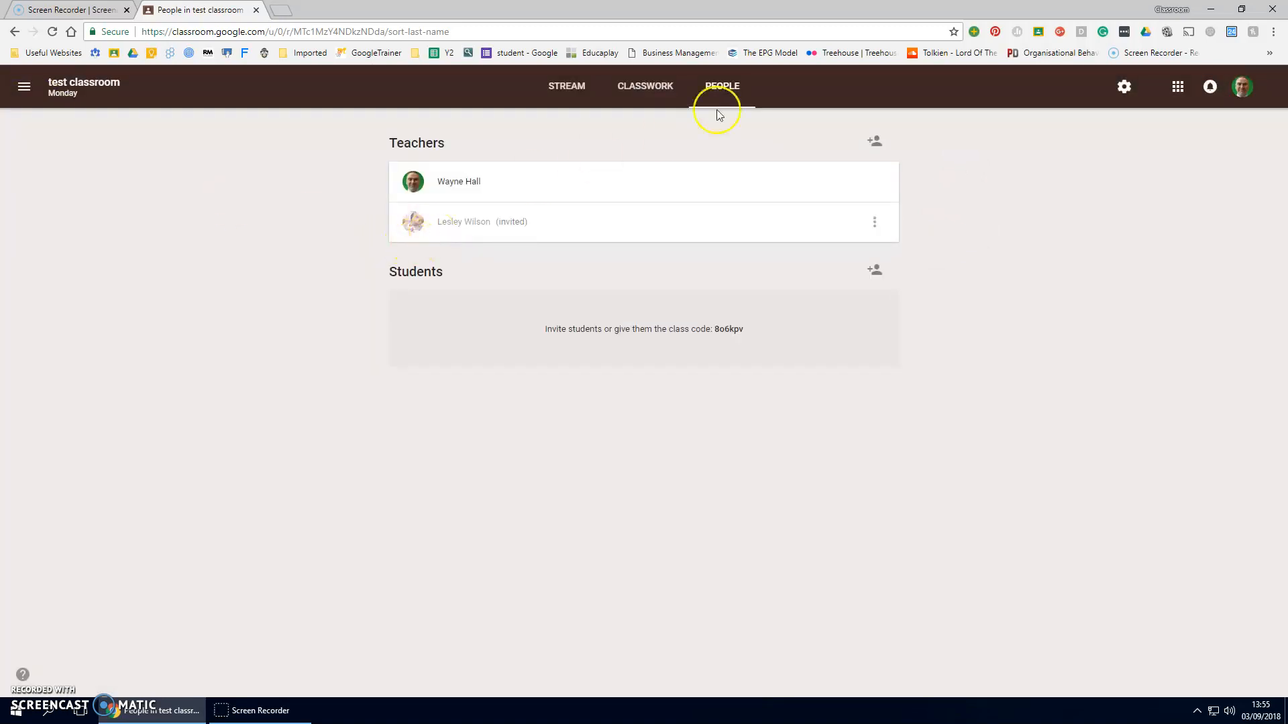
Add a topic named "Topic 1" to the test classroom's classwork
left_click(647, 87)
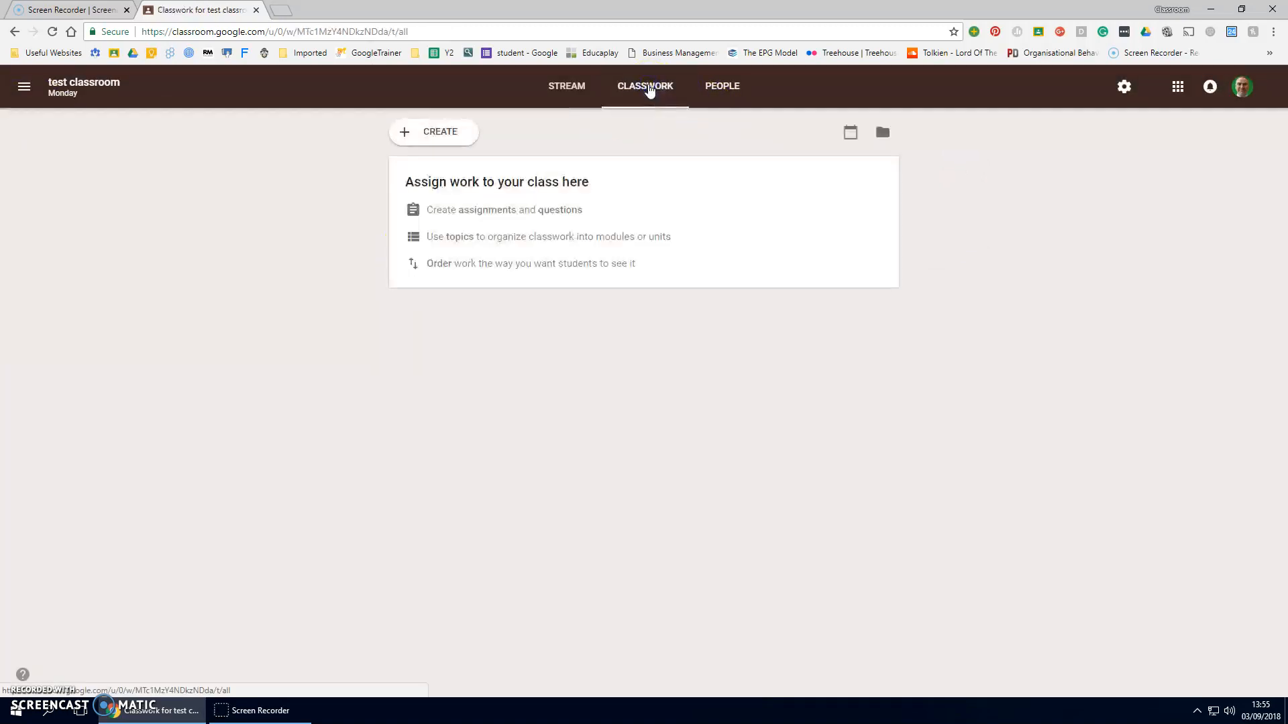
left_click(452, 138)
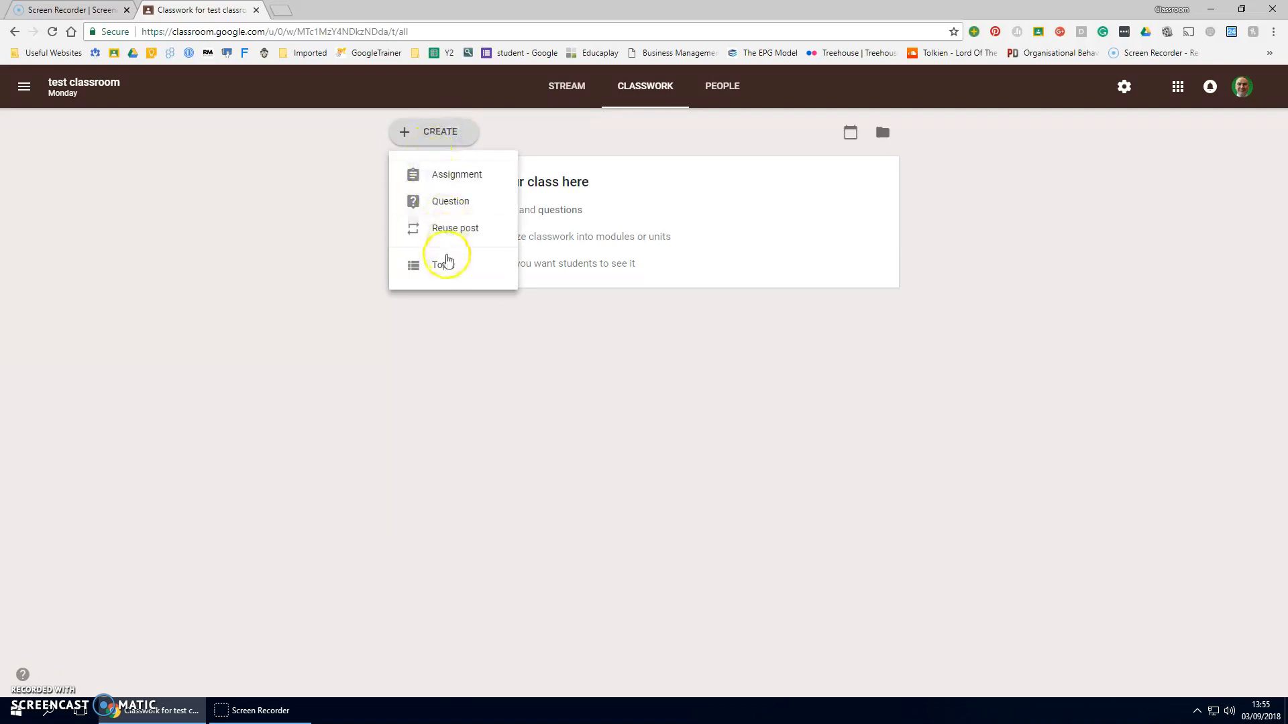
left_click(447, 270)
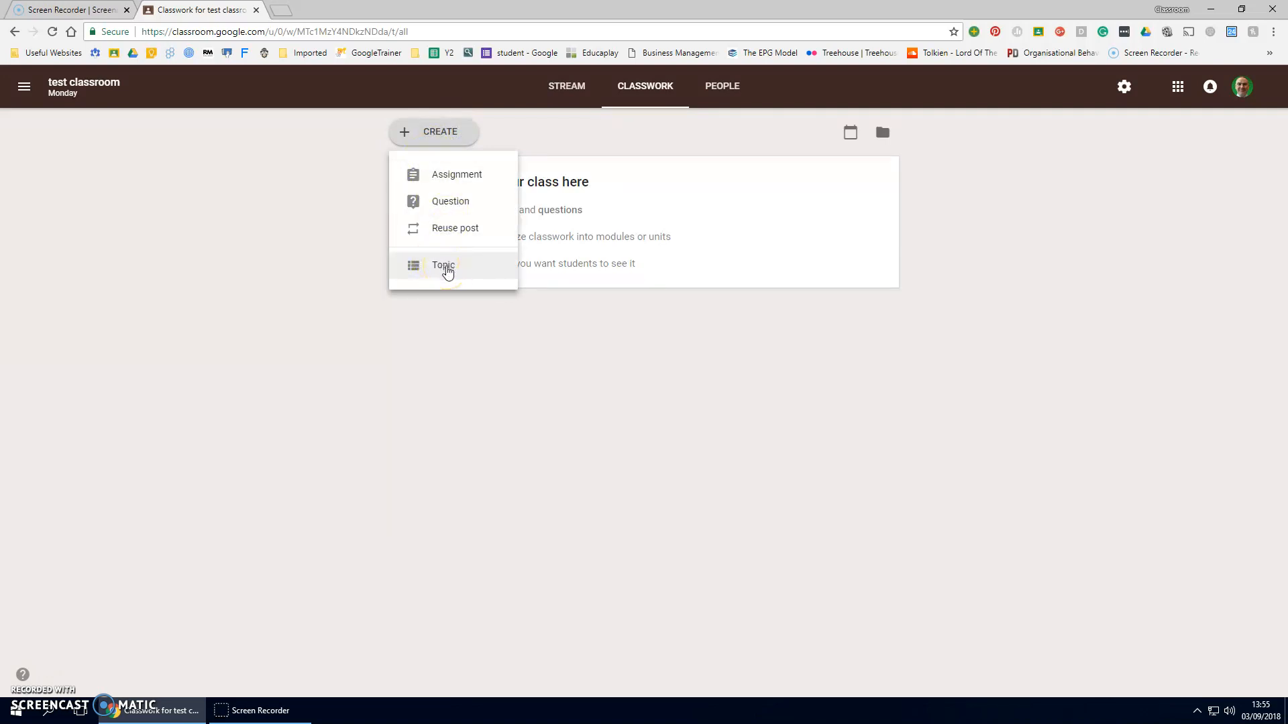
left_click(447, 270)
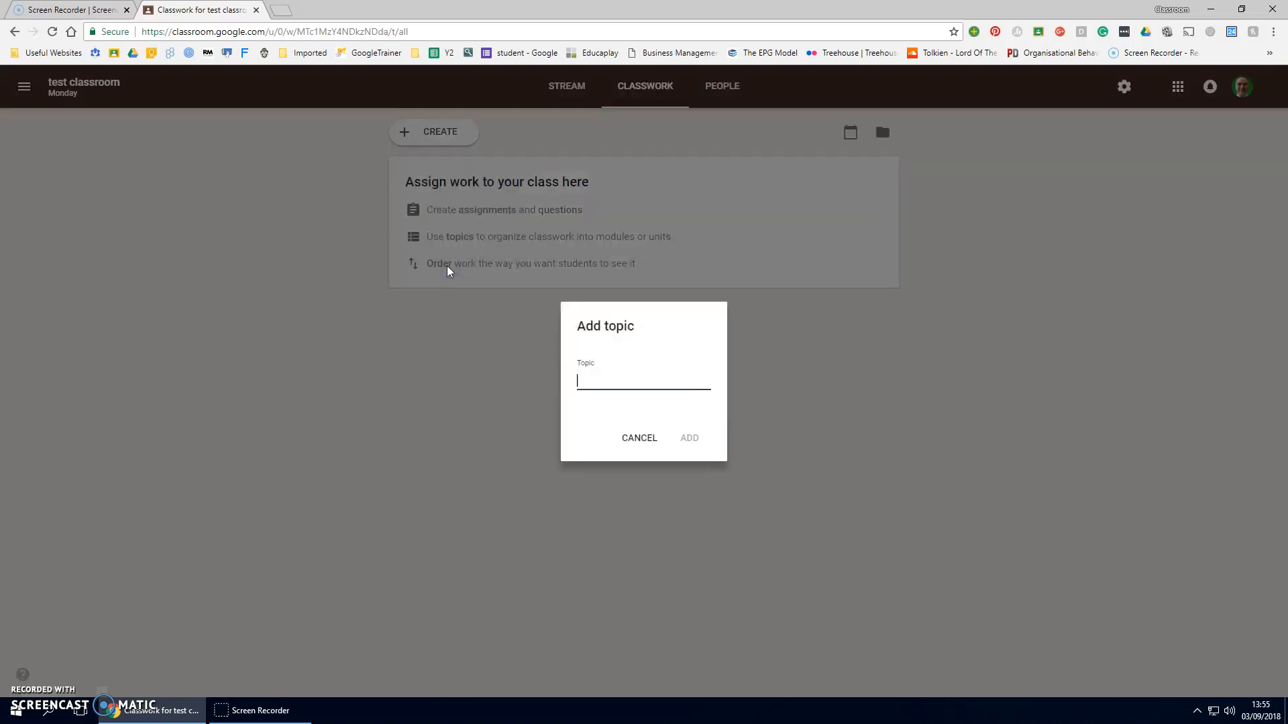
type("Topic 1")
left_click(689, 439)
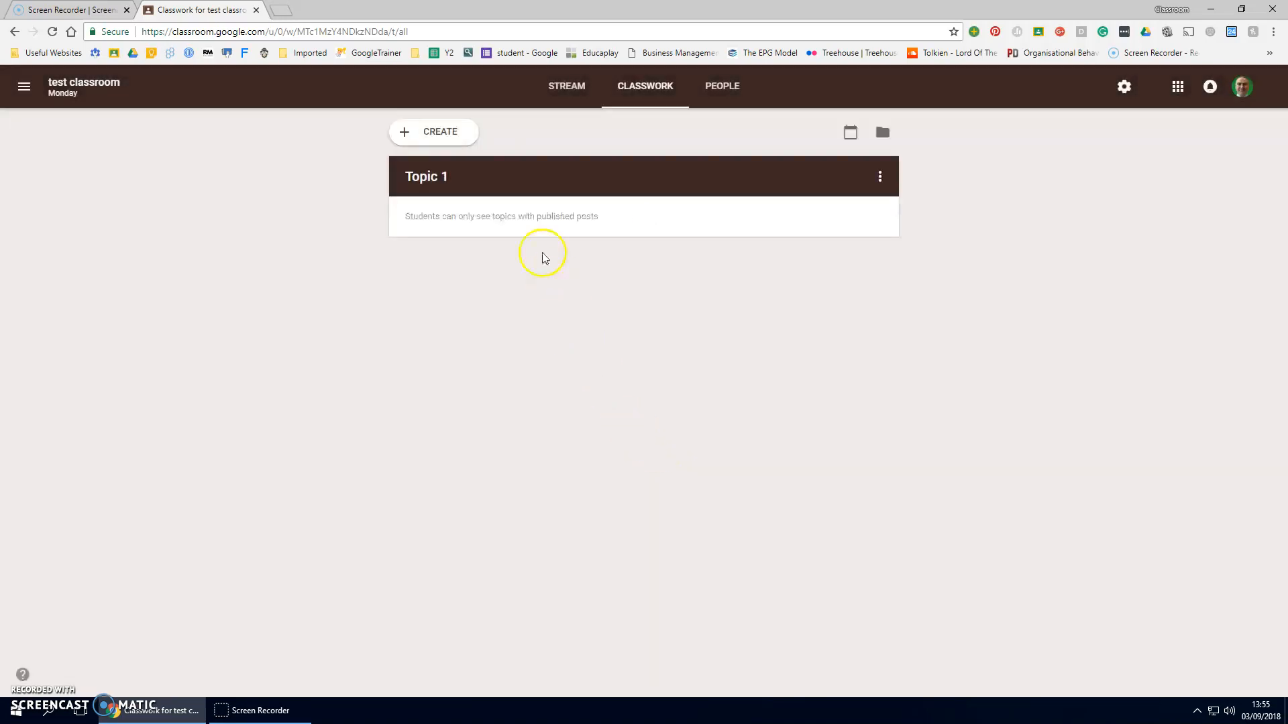
Add a second classwork topic named "Topic 2"
left_click(439, 138)
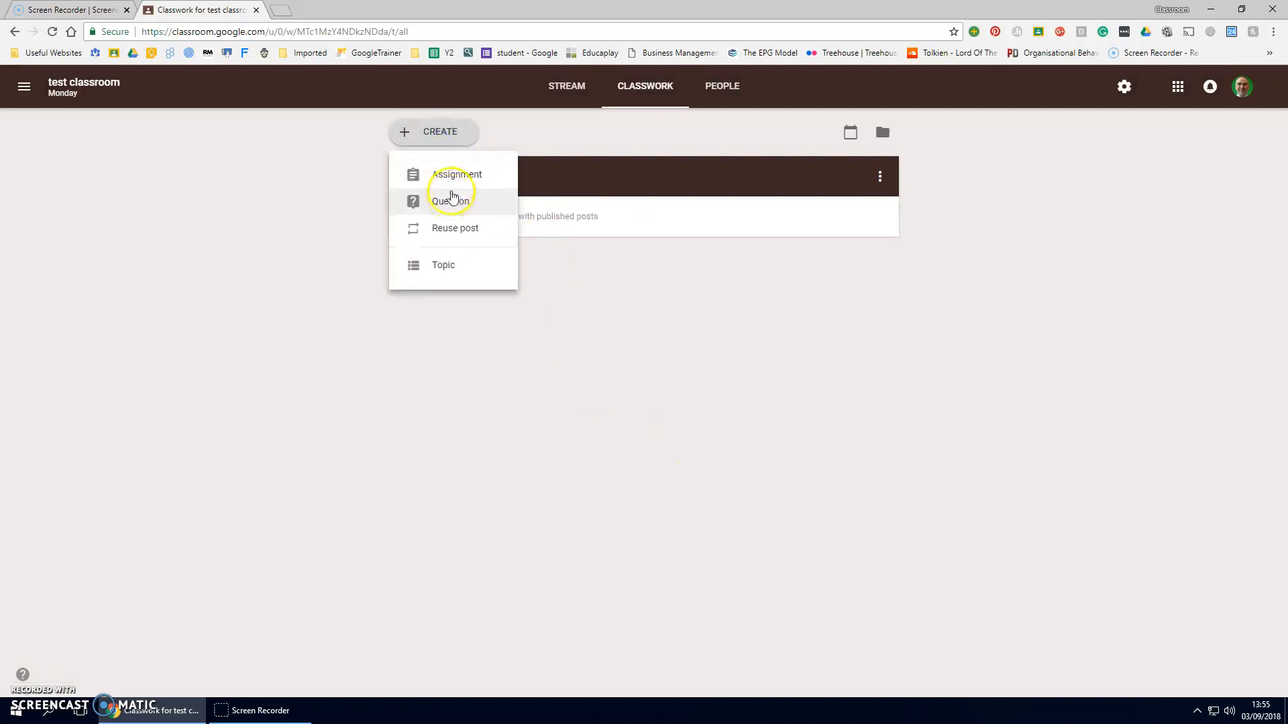
left_click(448, 267)
type("Topic")
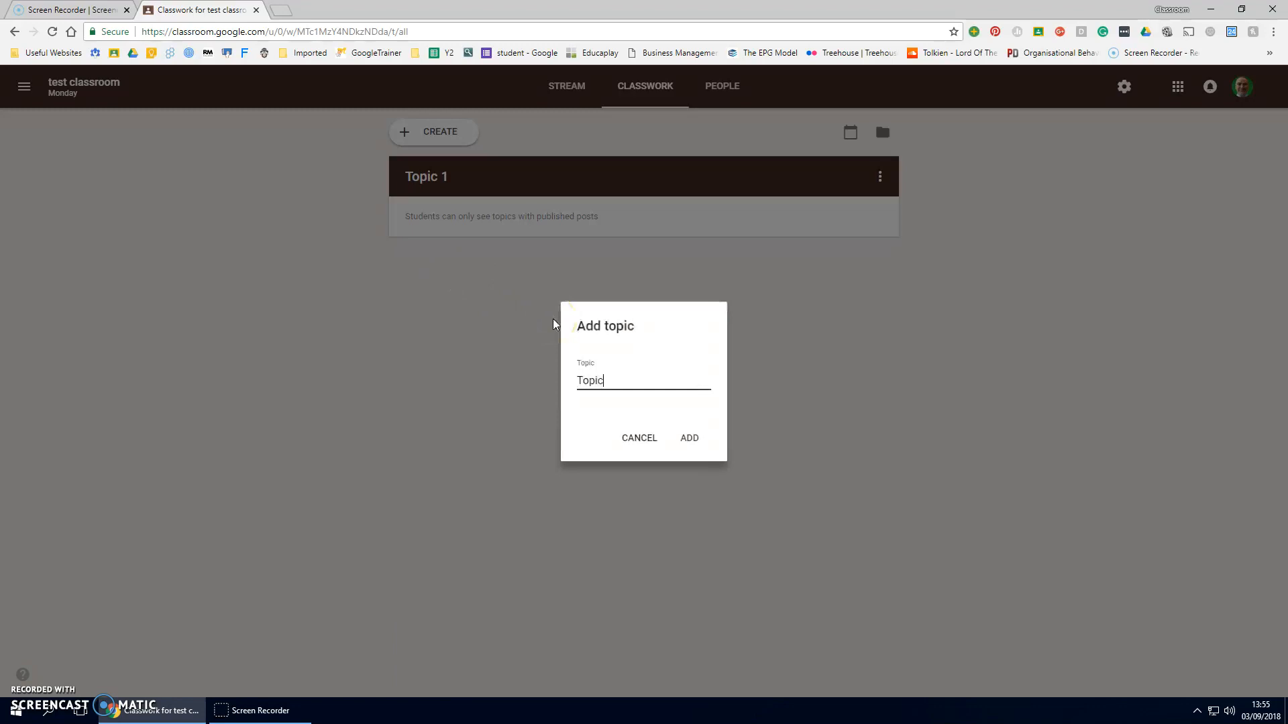
type(" 2")
left_click(693, 439)
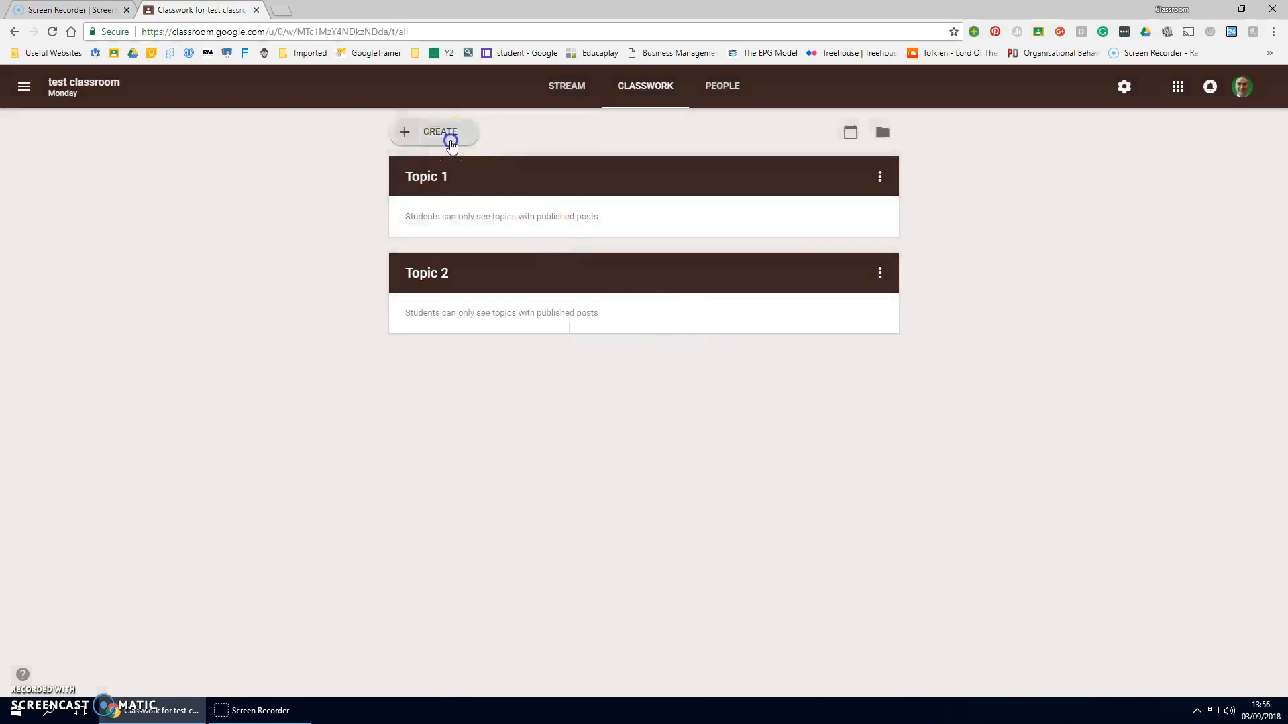
Add a third classwork topic named "Topic 3"
left_click(445, 134)
left_click(454, 265)
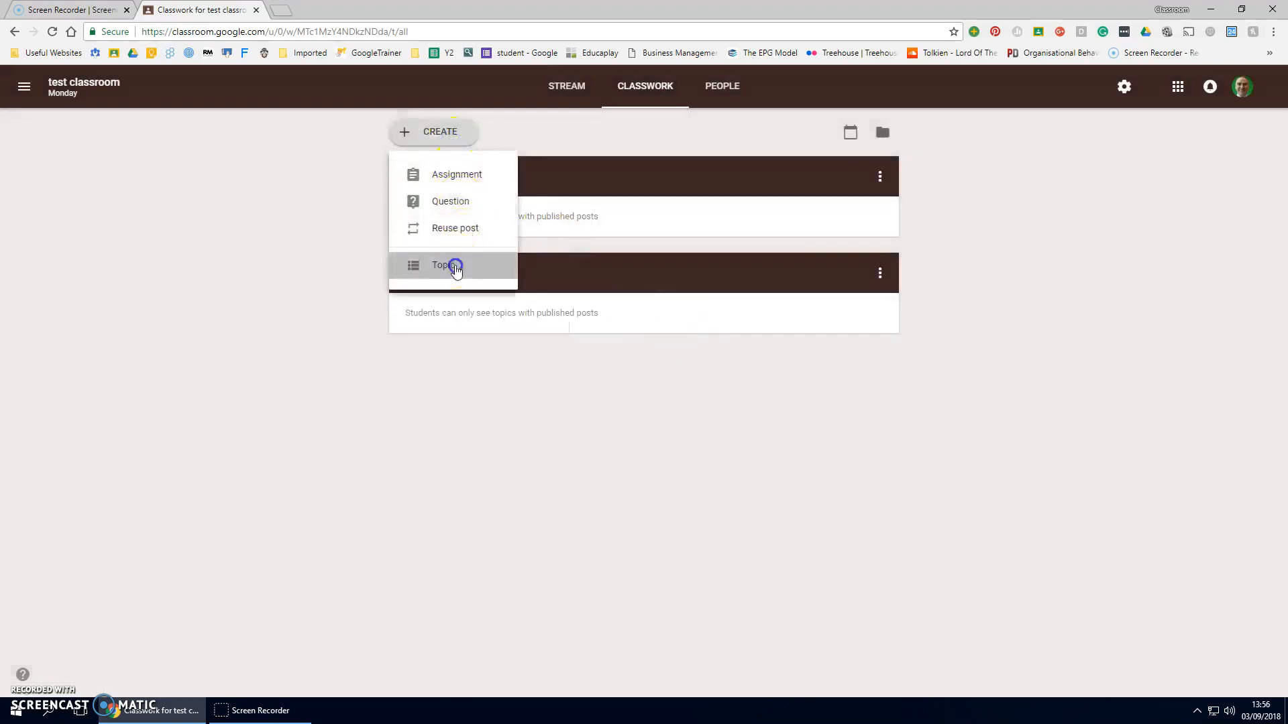
type("Top")
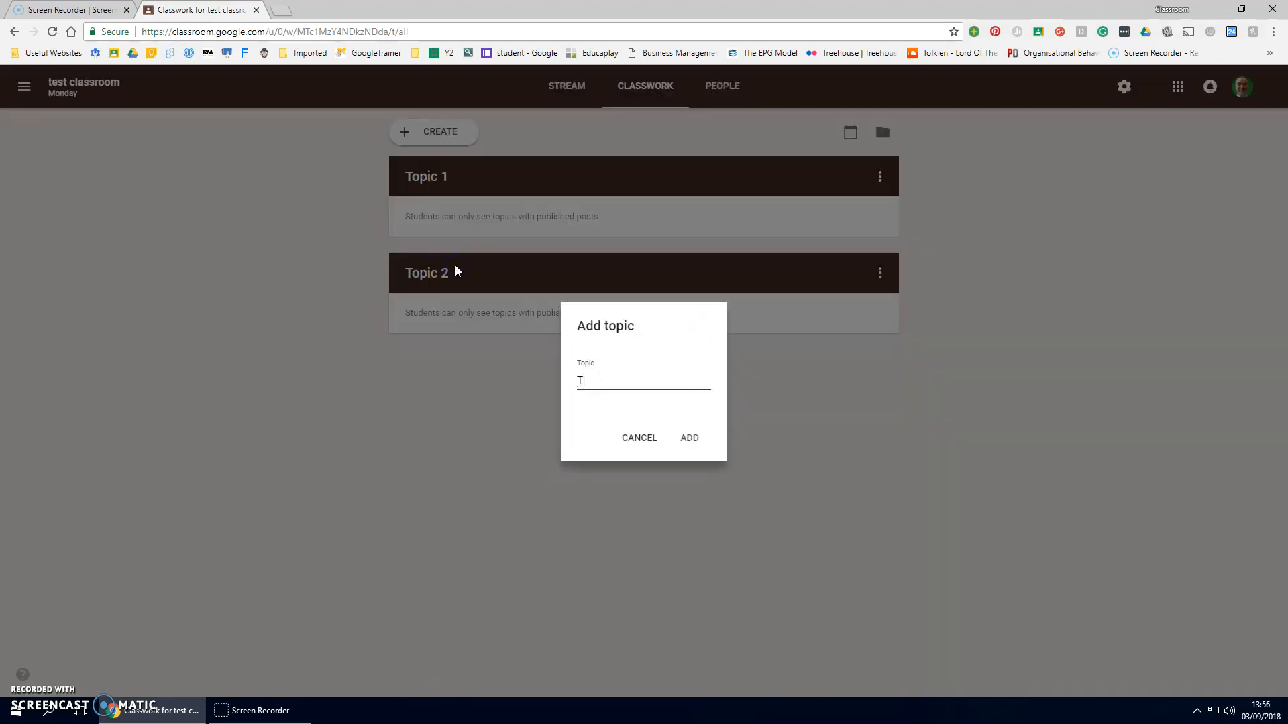
type("ic 3")
left_click(581, 365)
left_click(689, 438)
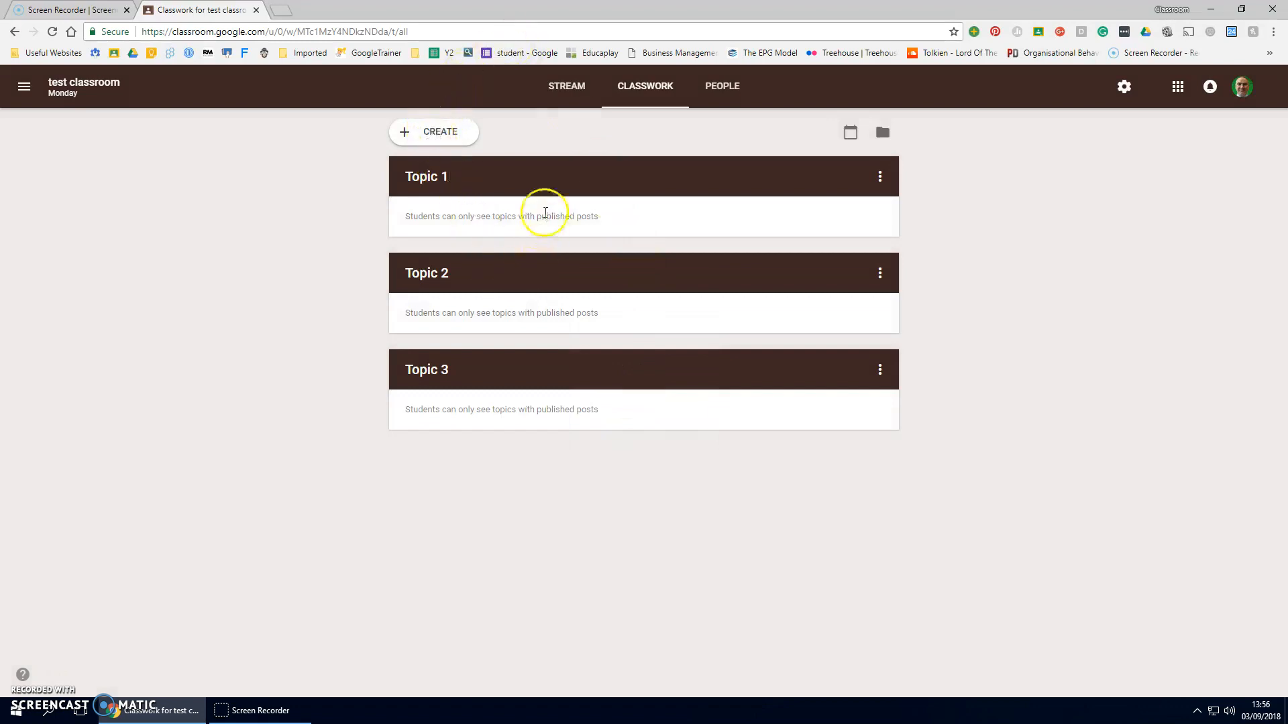
Start a new assignment titled "Resources for assignment 1" with the instructions "Read these and complete the assignment"
left_click_drag(445, 217, 612, 224)
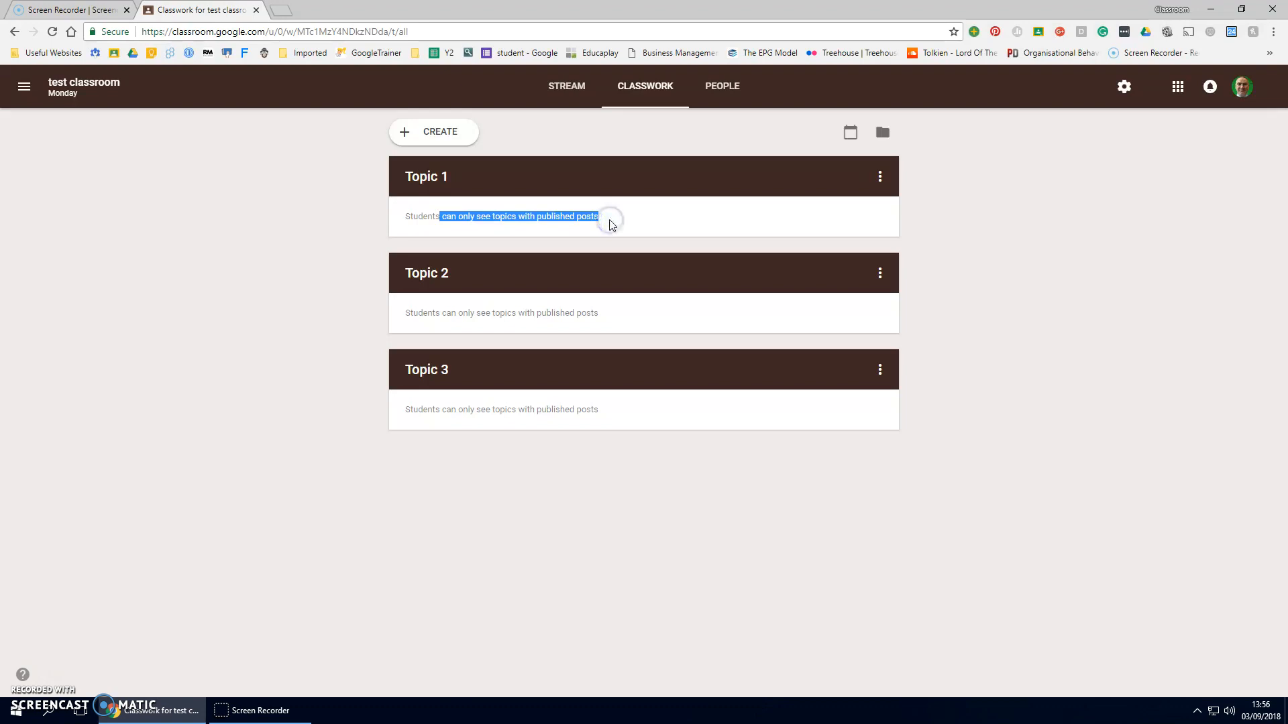
left_click(423, 136)
left_click(441, 177)
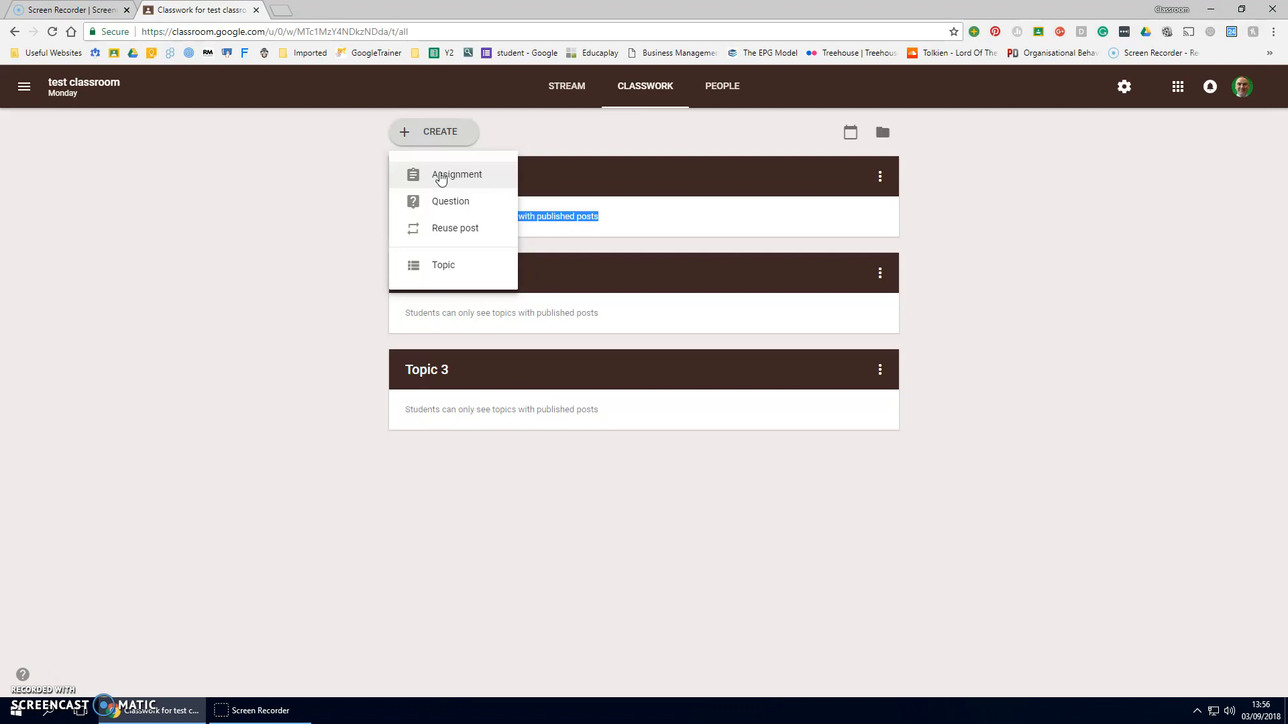
left_click(448, 181)
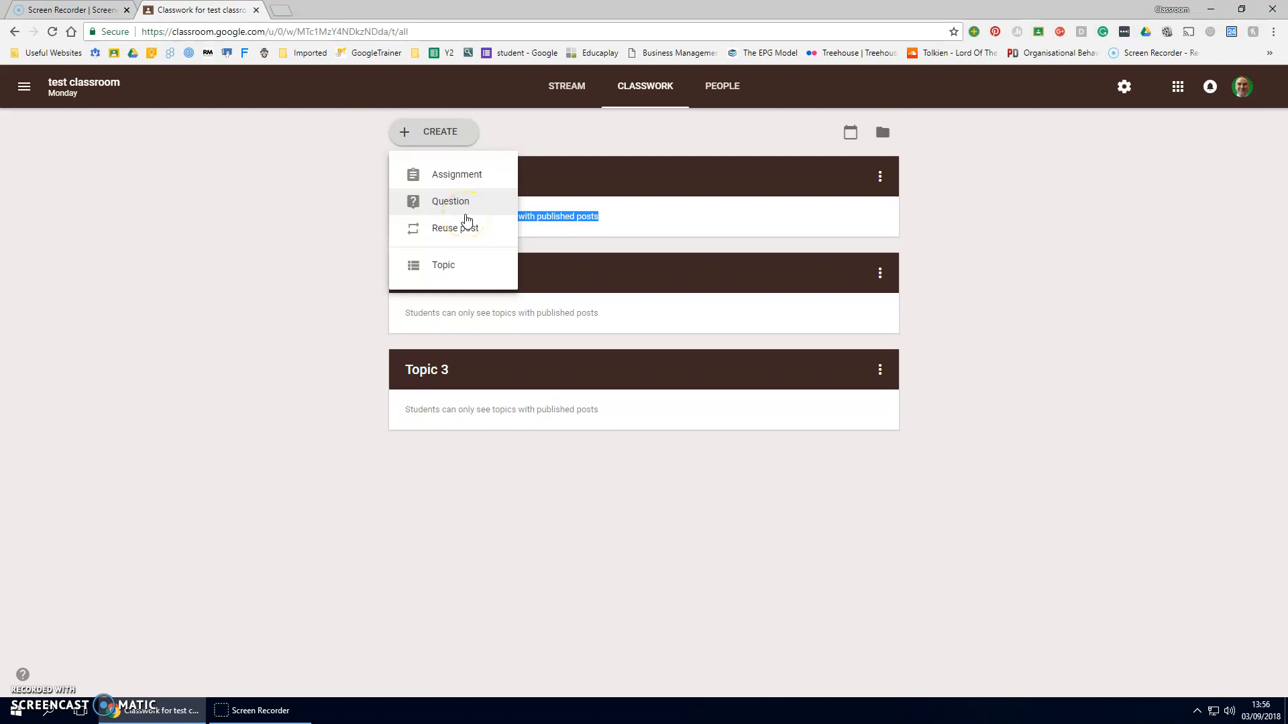
left_click(452, 177)
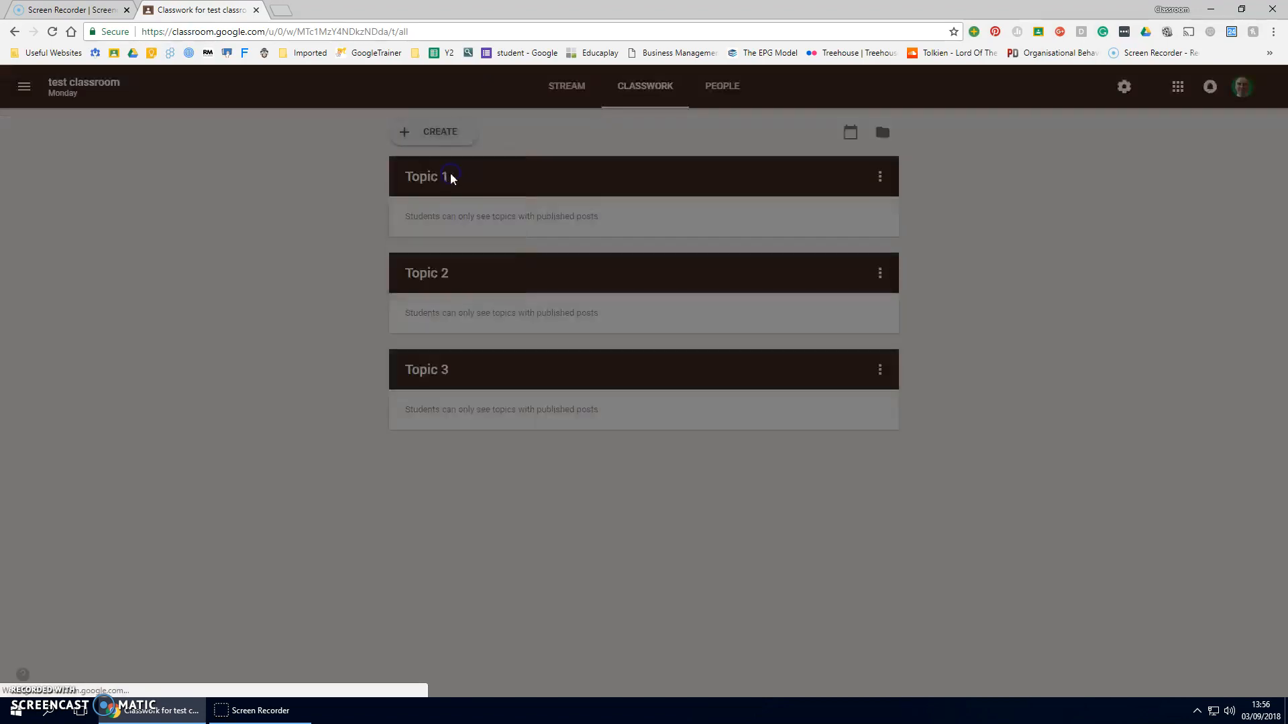
left_click(471, 353)
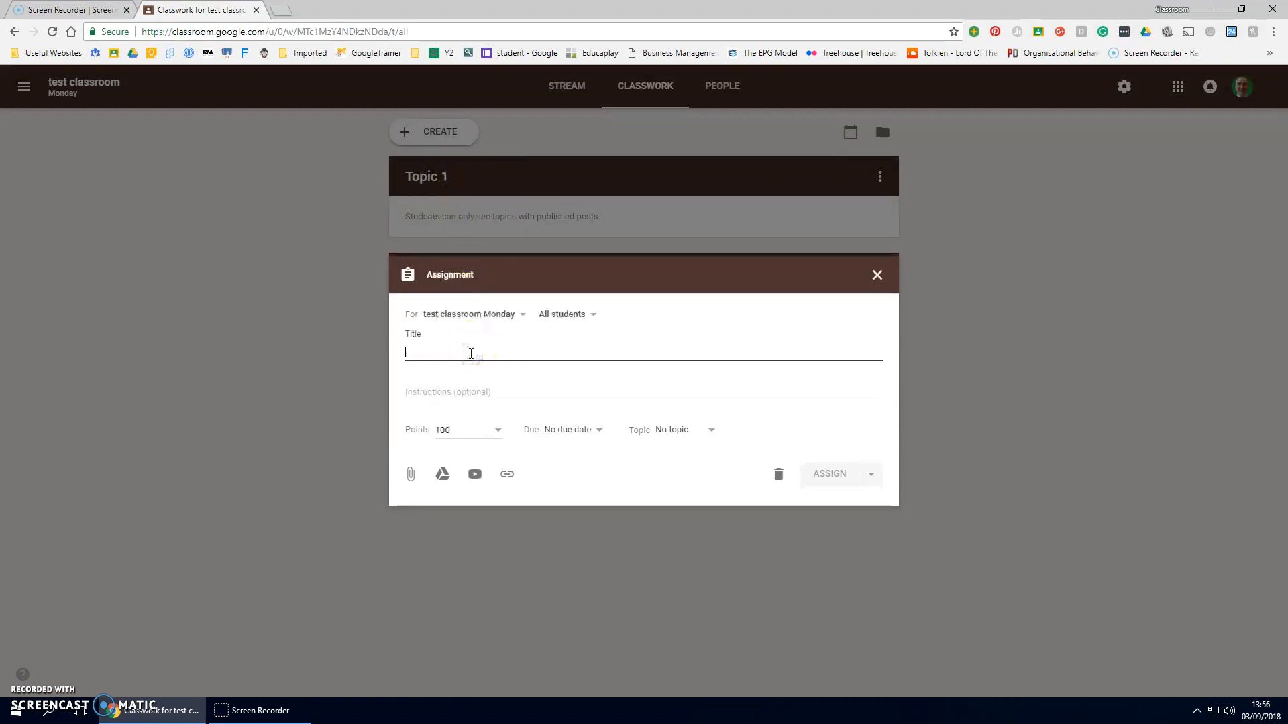
type("resources for massignment 1")
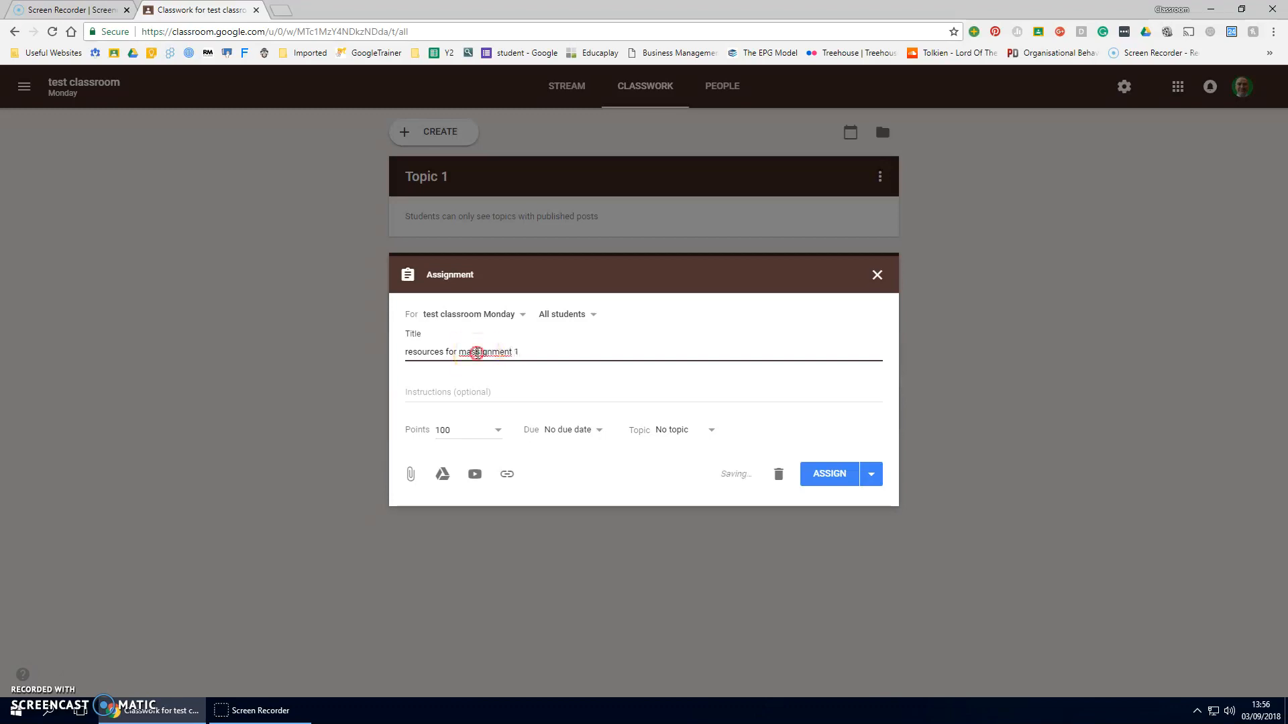
right_click(473, 353)
left_click(505, 364)
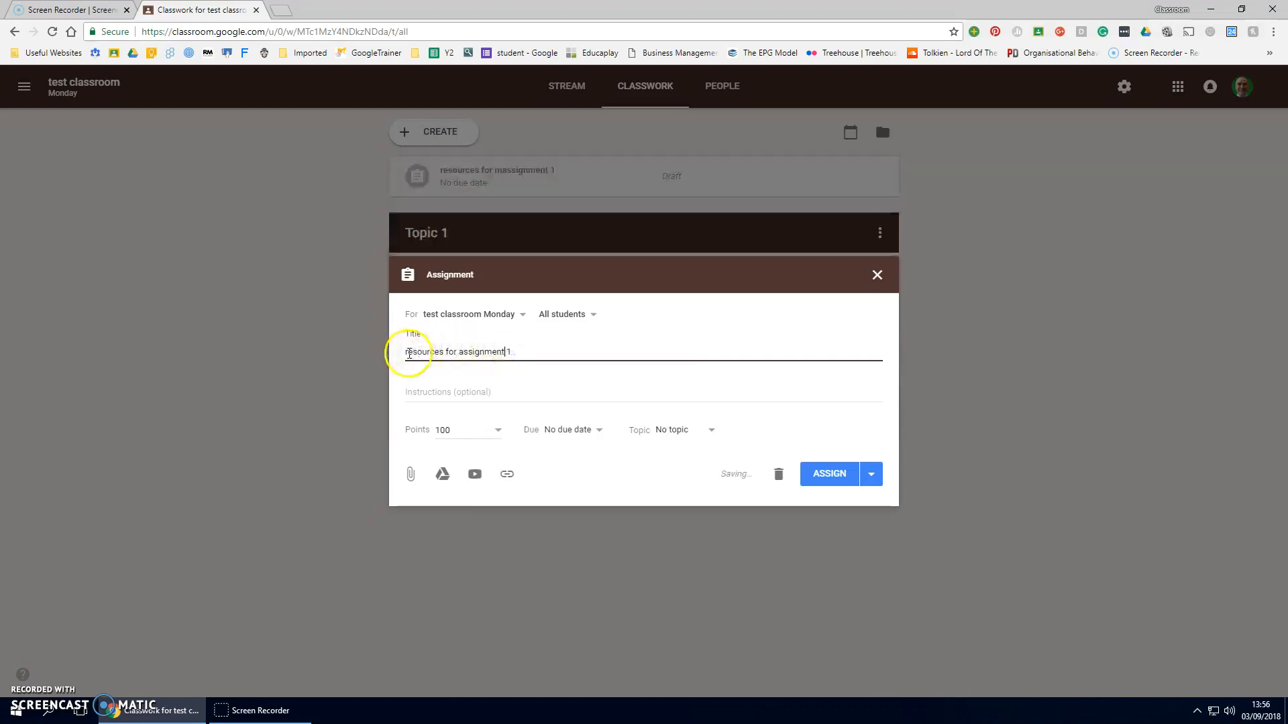
type("R")
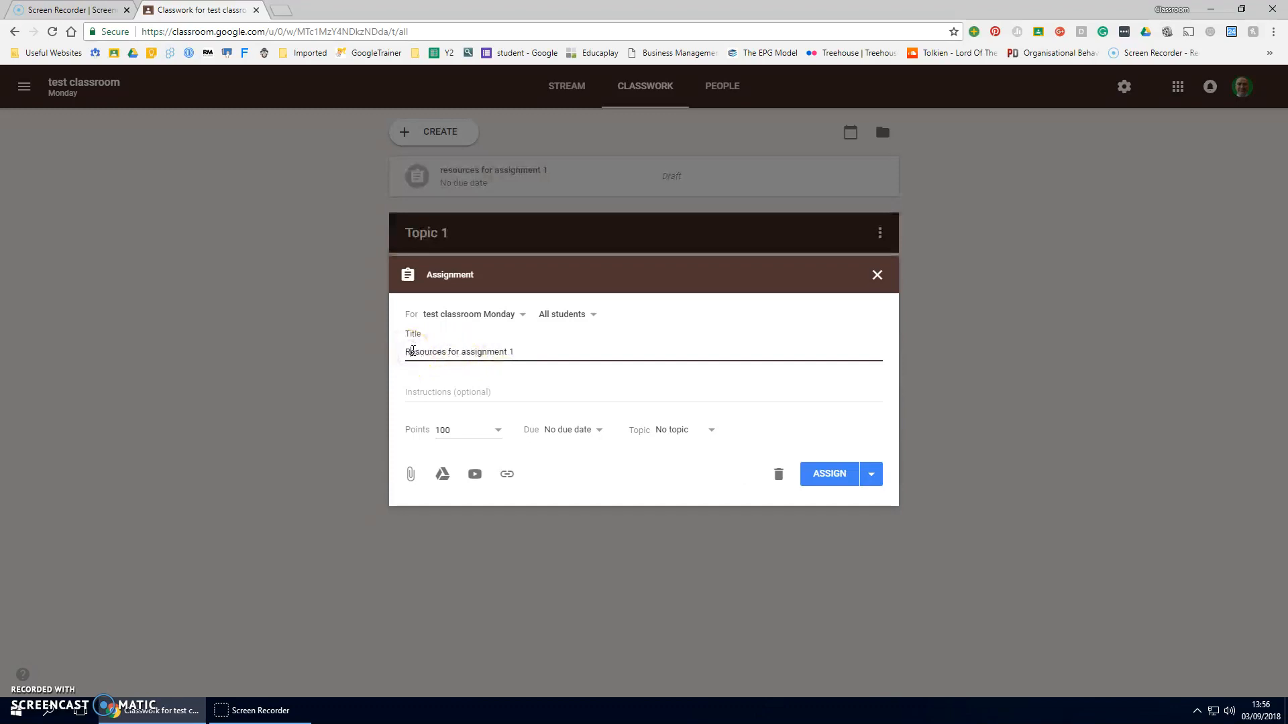
left_click(444, 392)
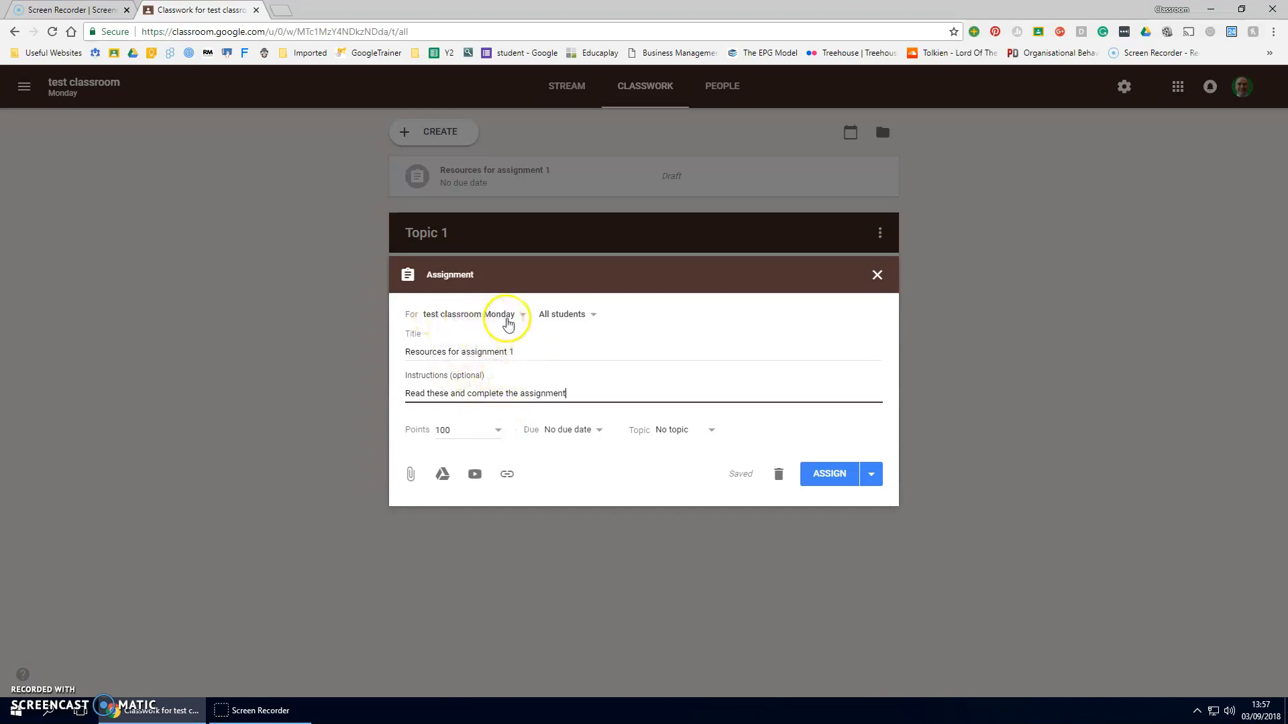
Keep the assignment addressed to all students, make it ungraded, and file it under Topic 2
left_click(591, 319)
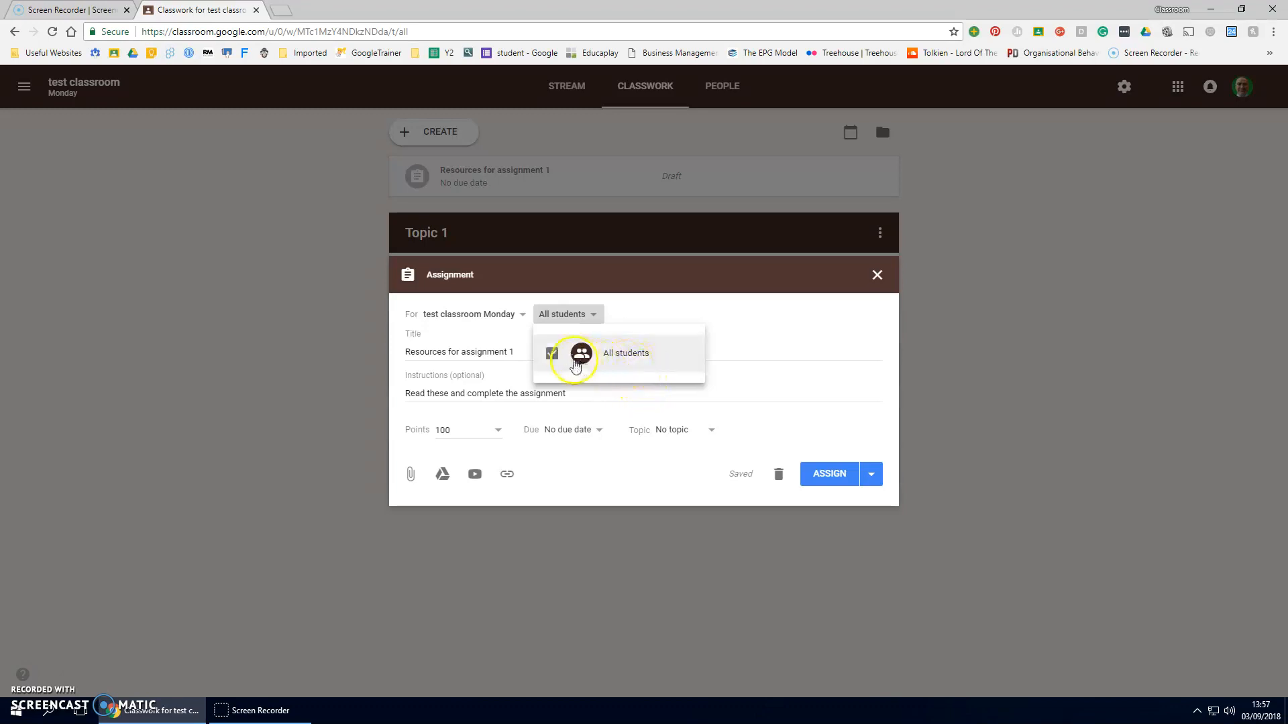
left_click(627, 316)
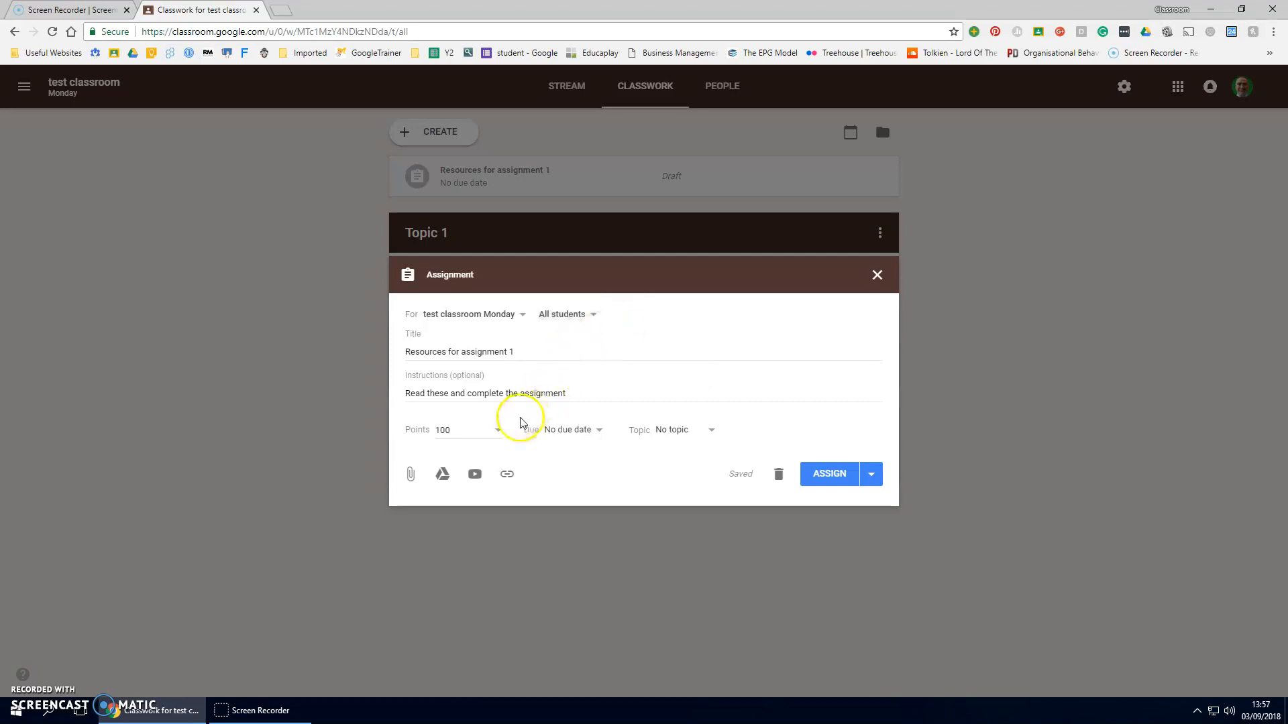
left_click(499, 433)
left_click(470, 455)
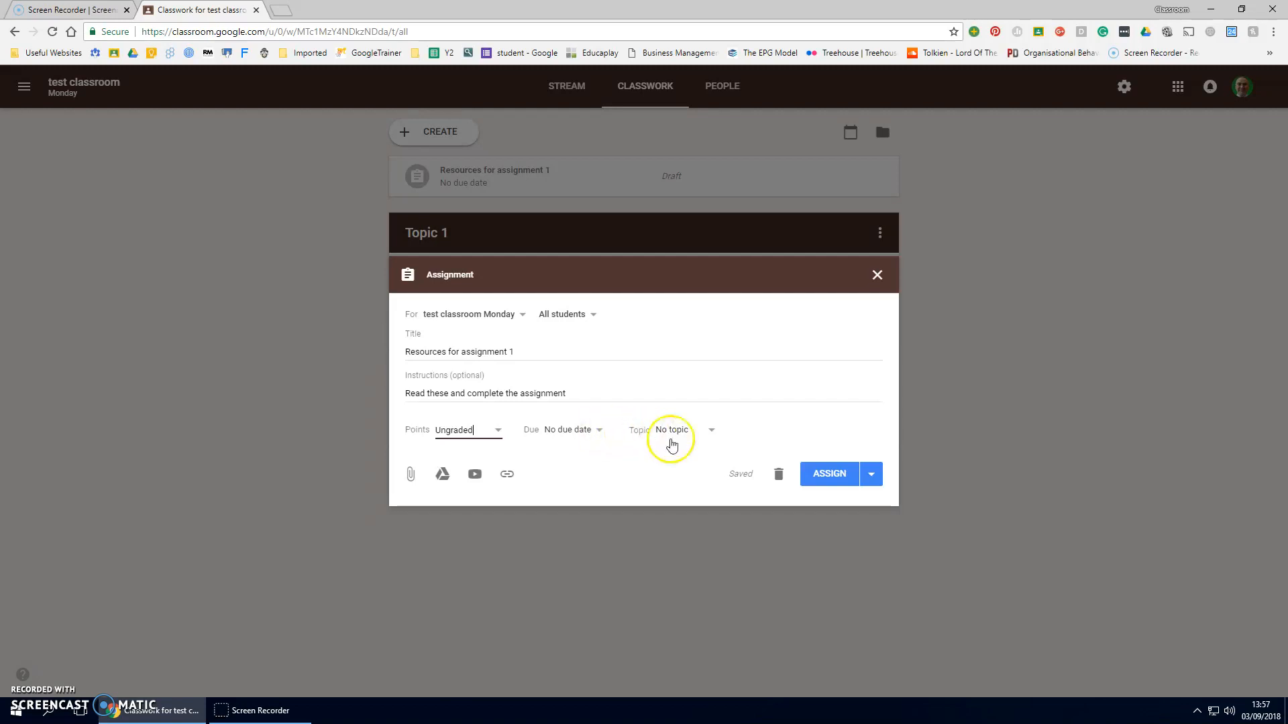
left_click(690, 431)
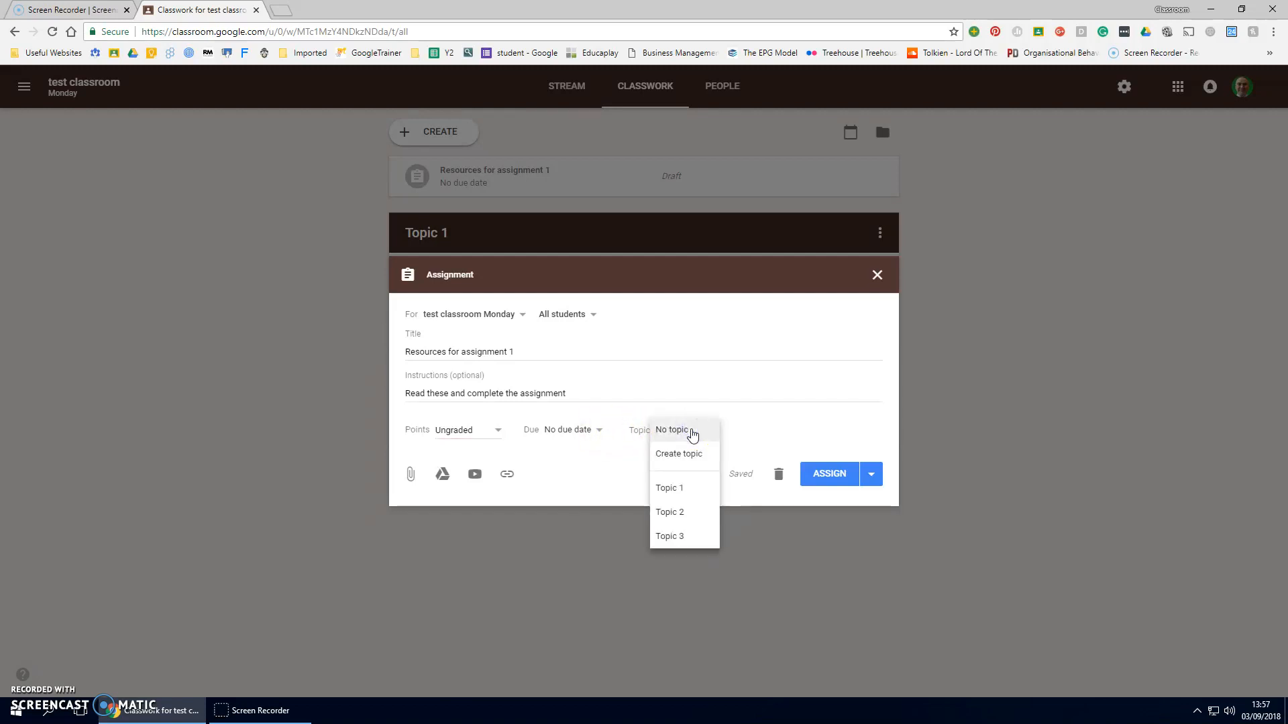
left_click(688, 515)
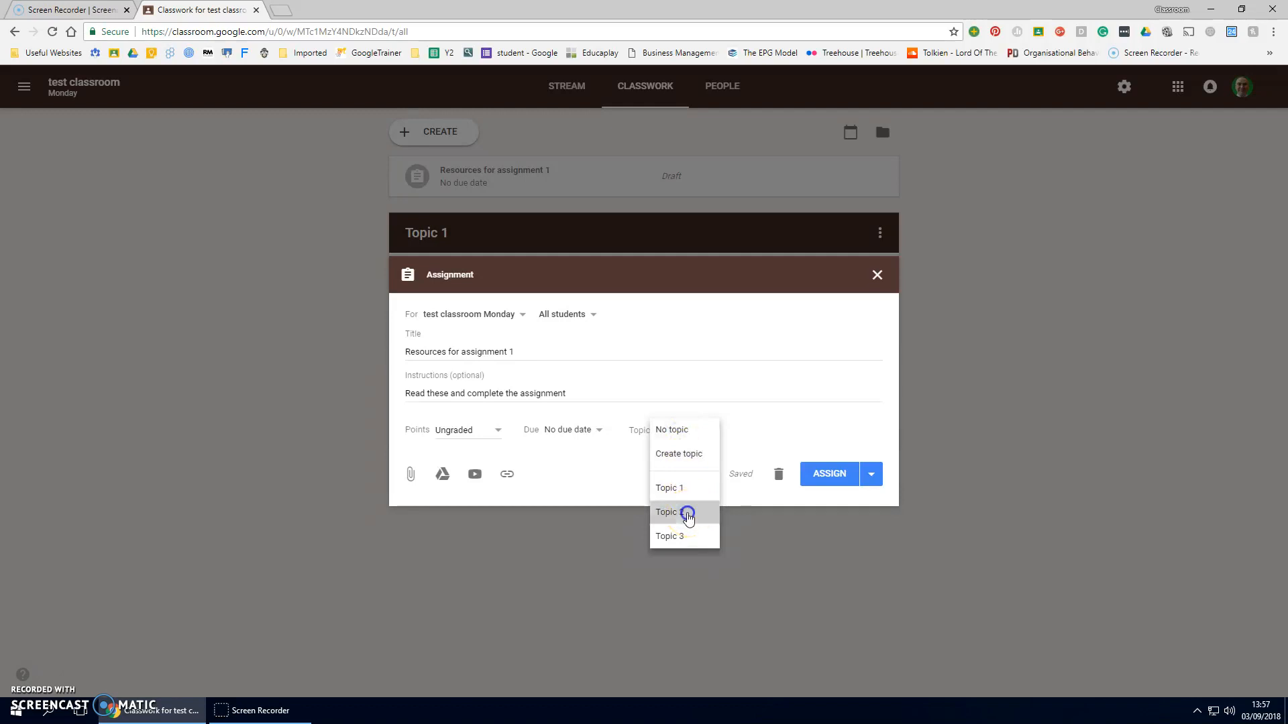
left_click(581, 473)
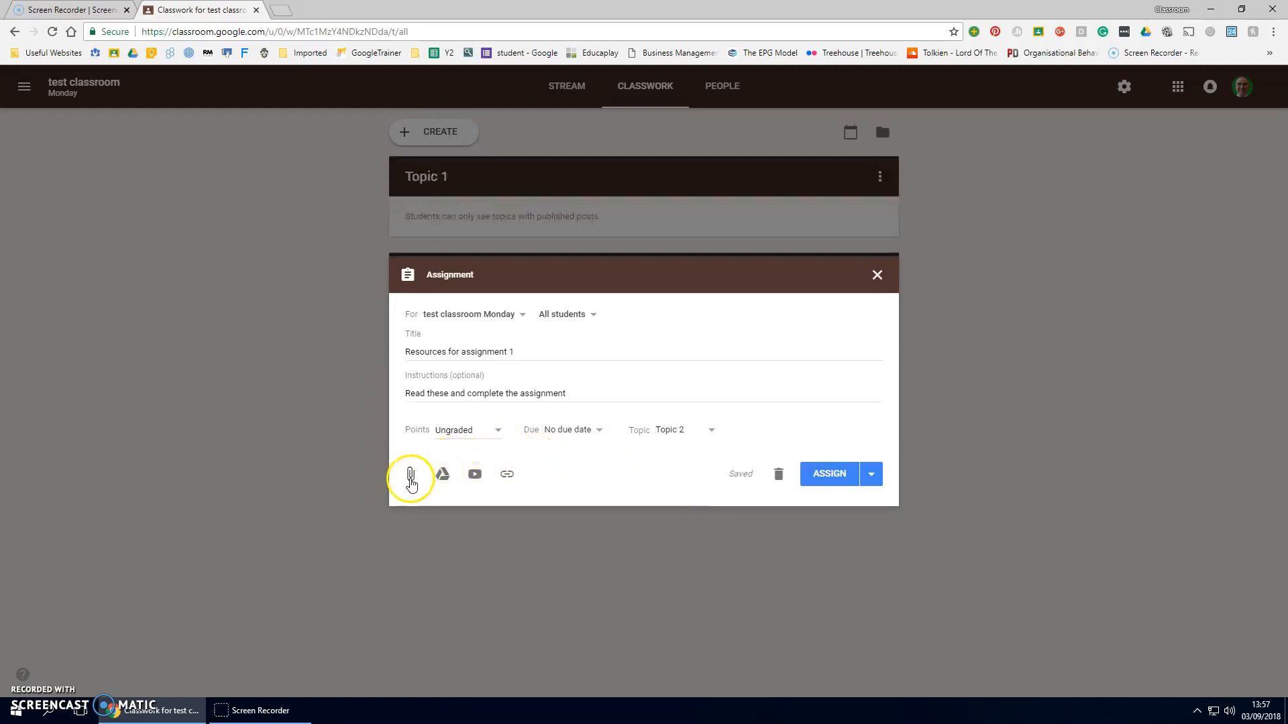
Add the first six files in the computer's Downloads folder to the upload list for the assignment's attachments
left_click(410, 478)
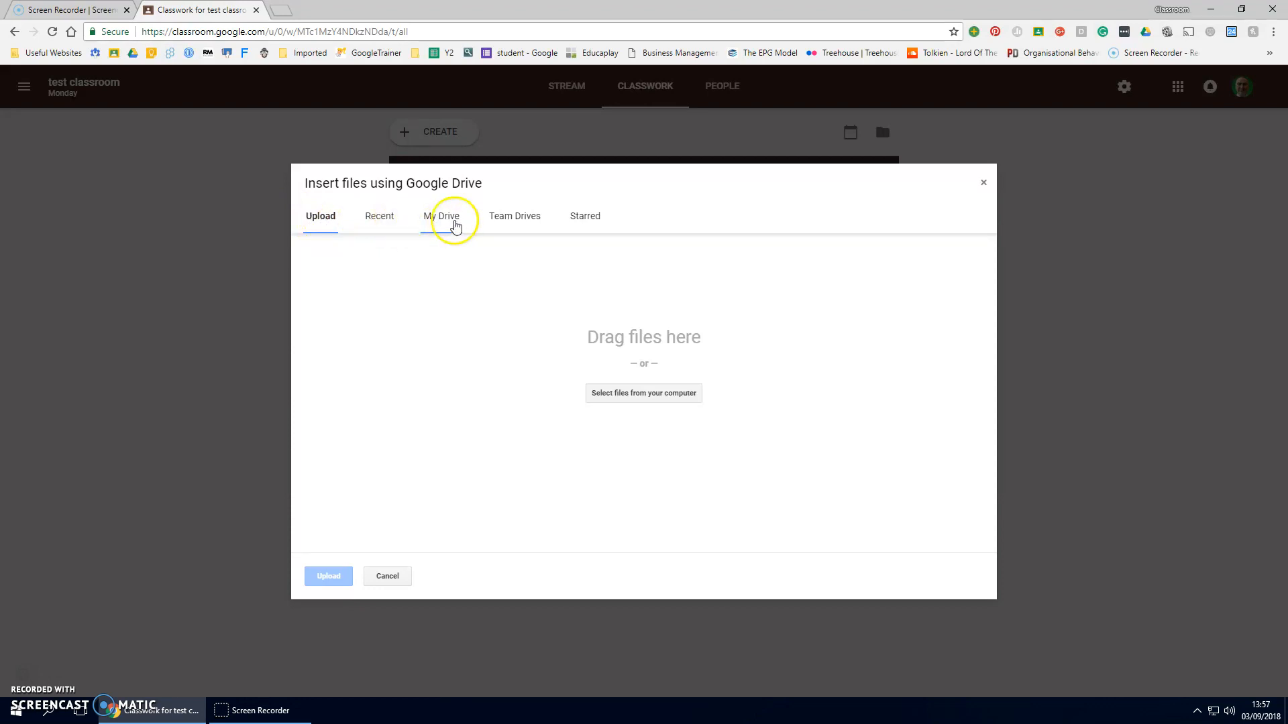
left_click(585, 233)
left_click(648, 395)
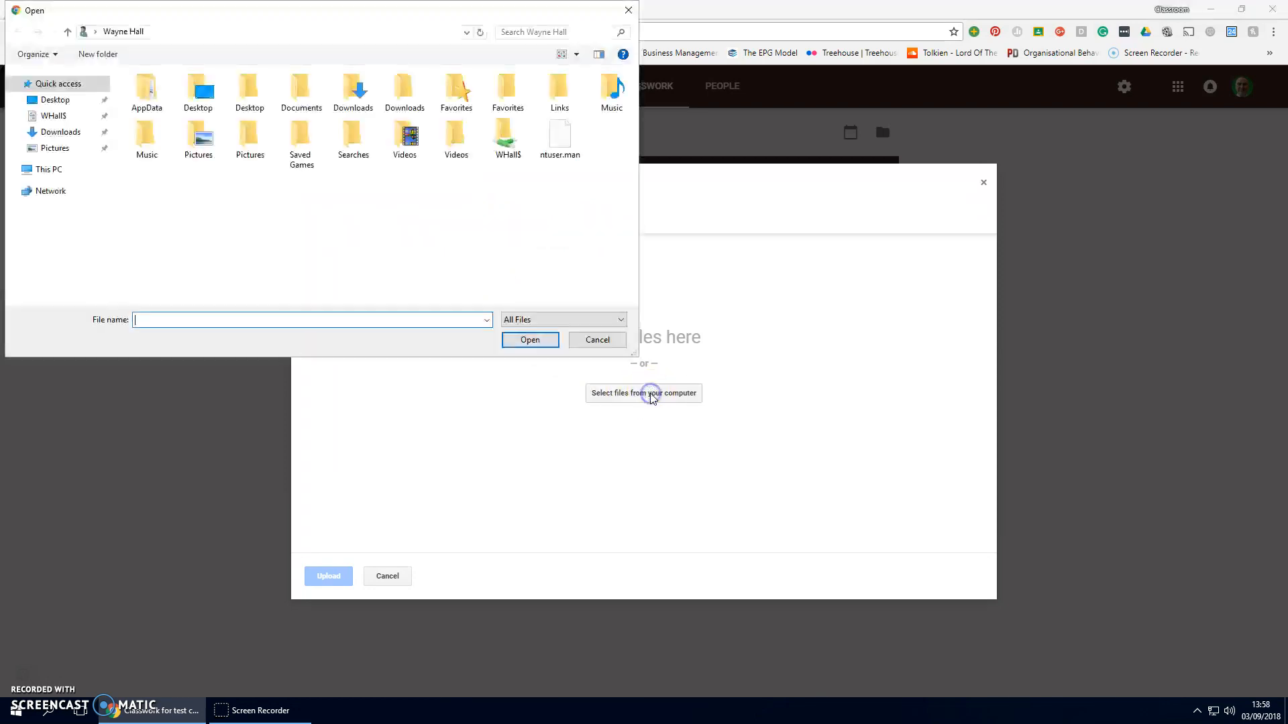
left_click(37, 118)
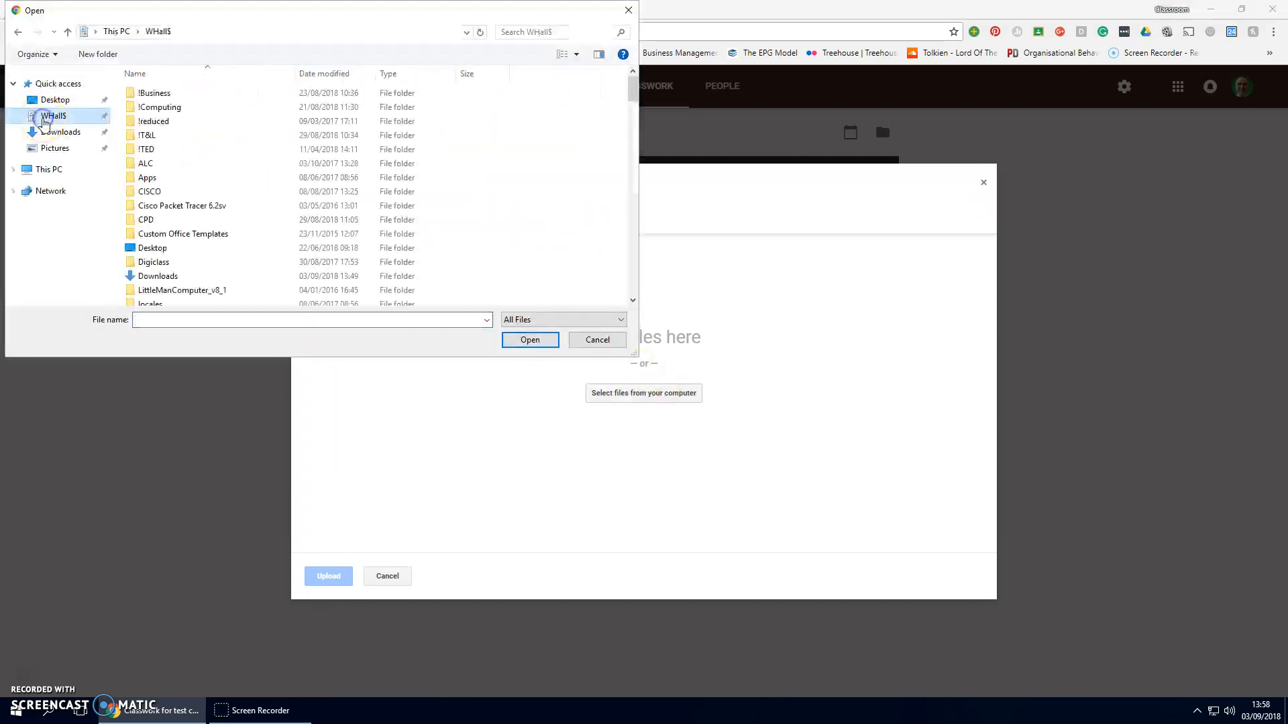
left_click(165, 108)
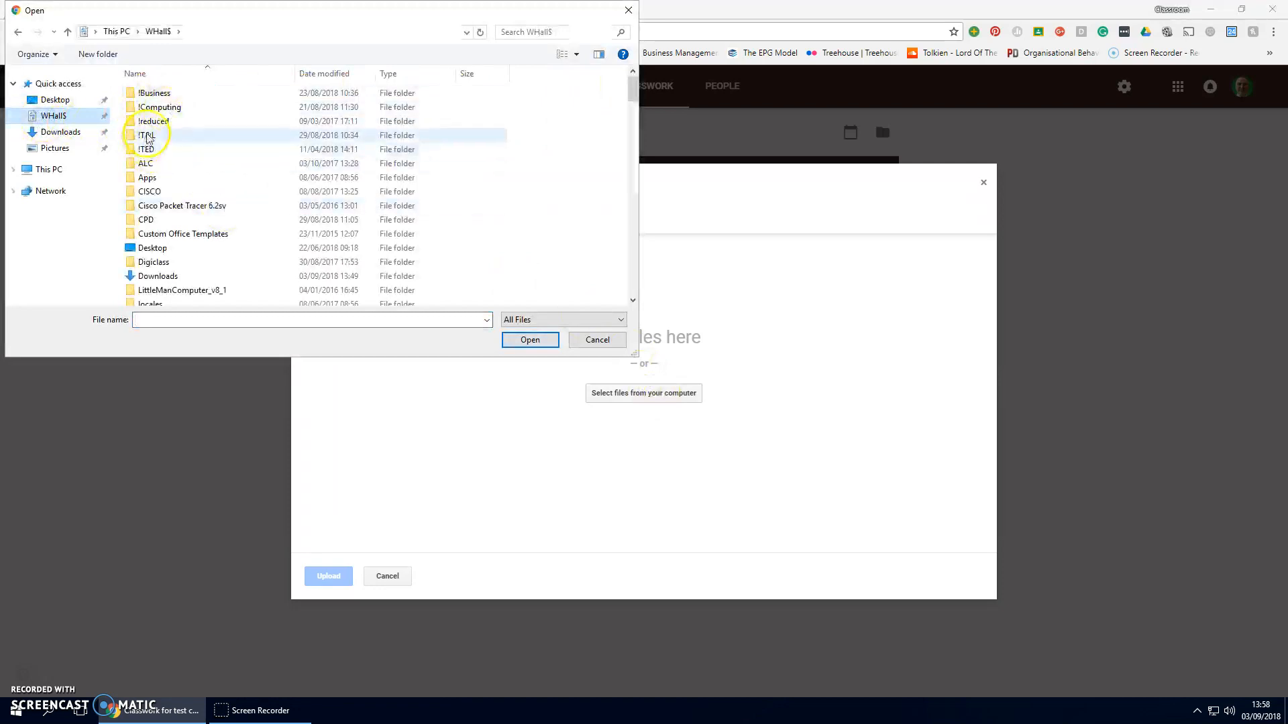
left_click(160, 278)
double_click(160, 278)
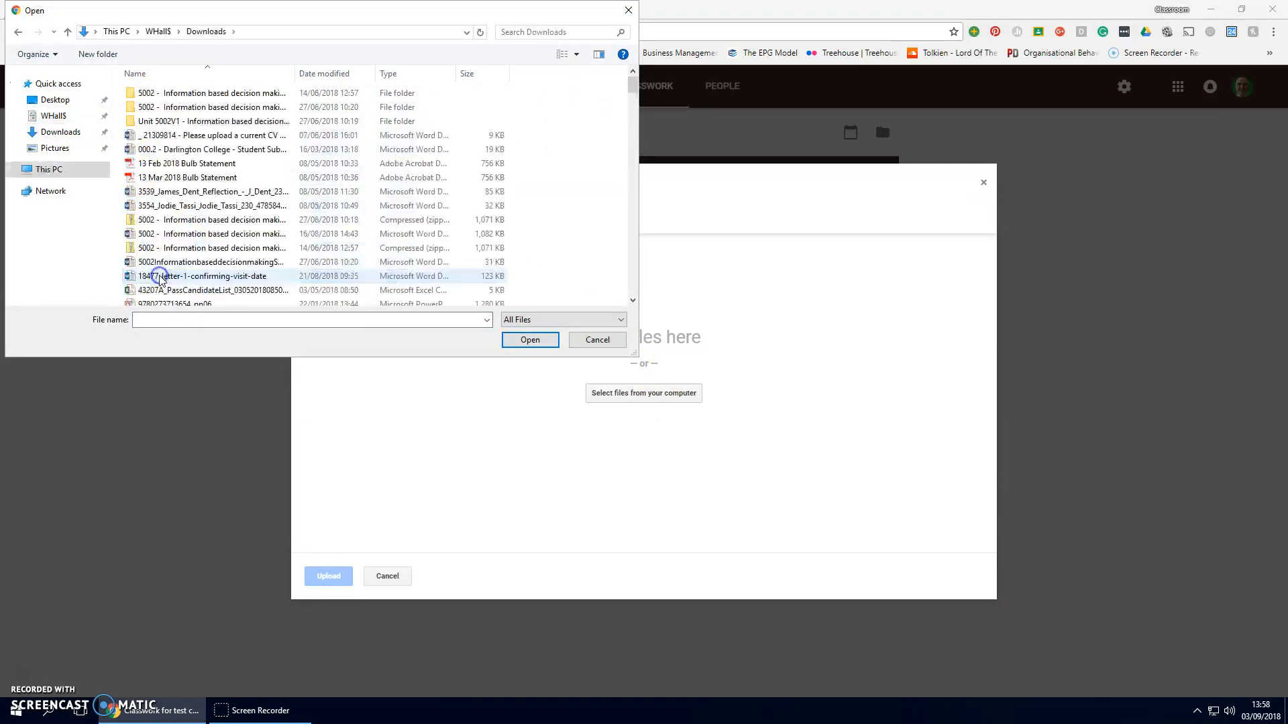
left_click(193, 135)
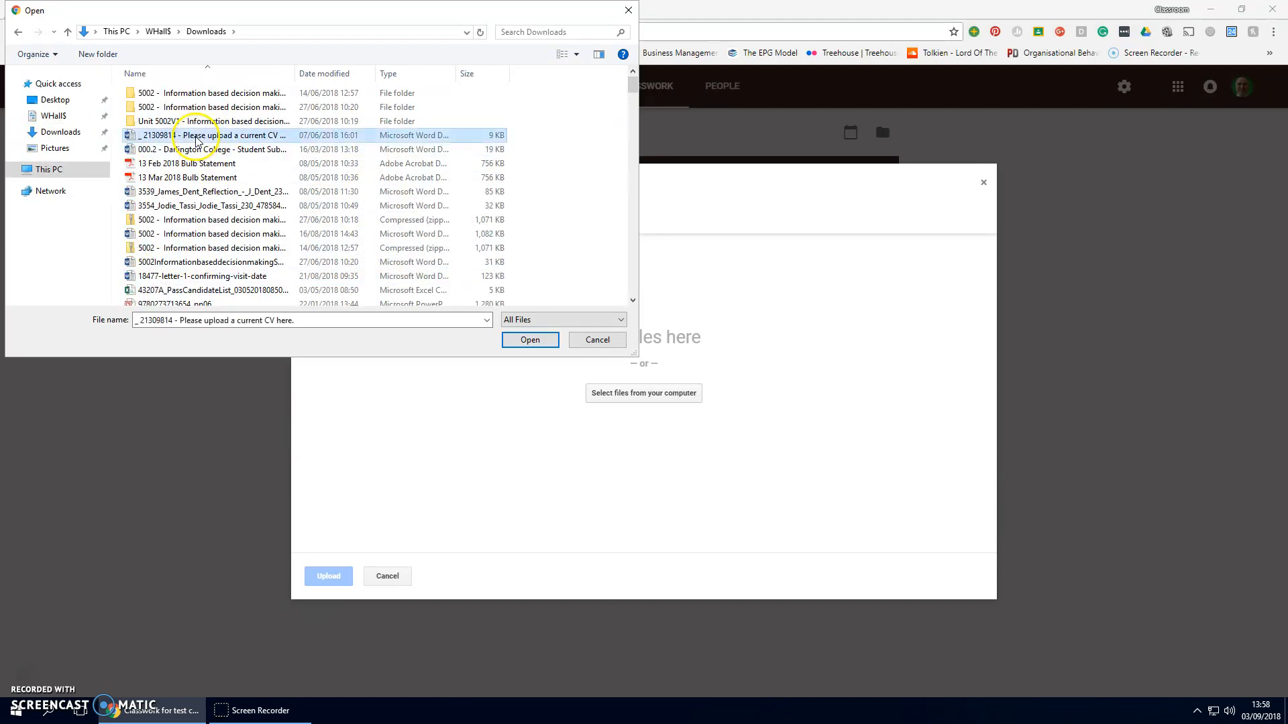
left_click(202, 180)
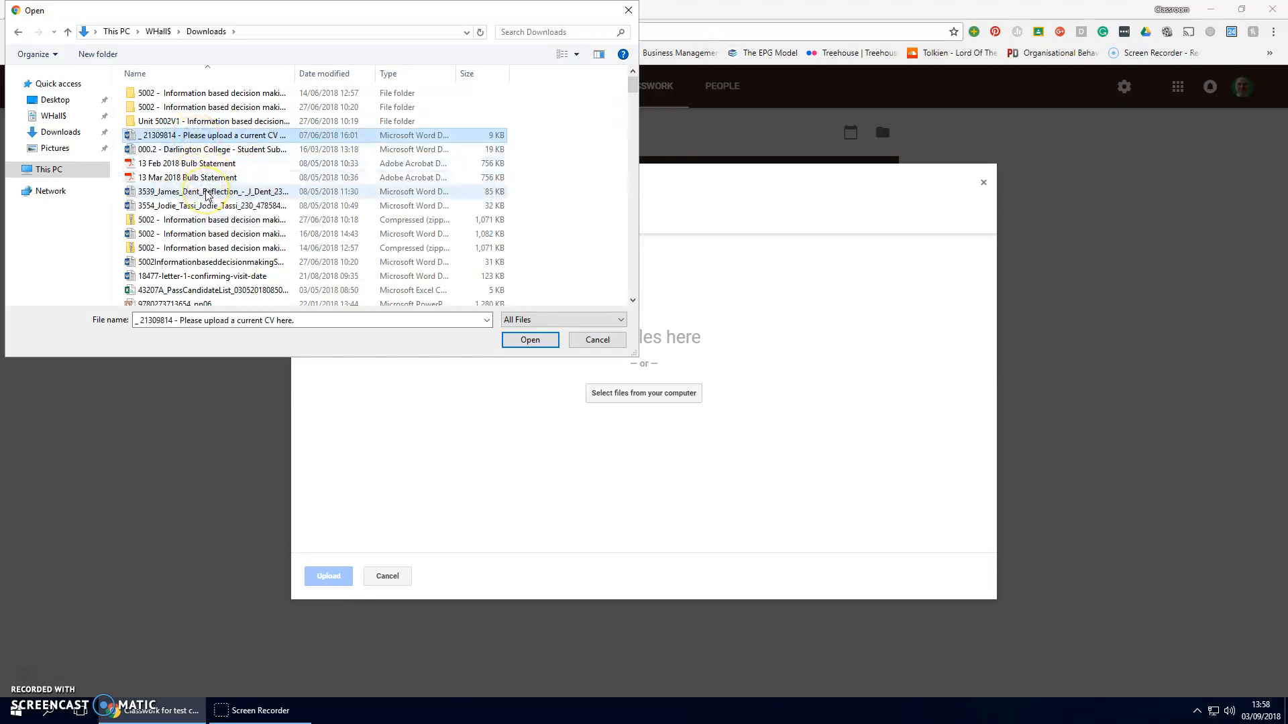
left_click(207, 207, "shift")
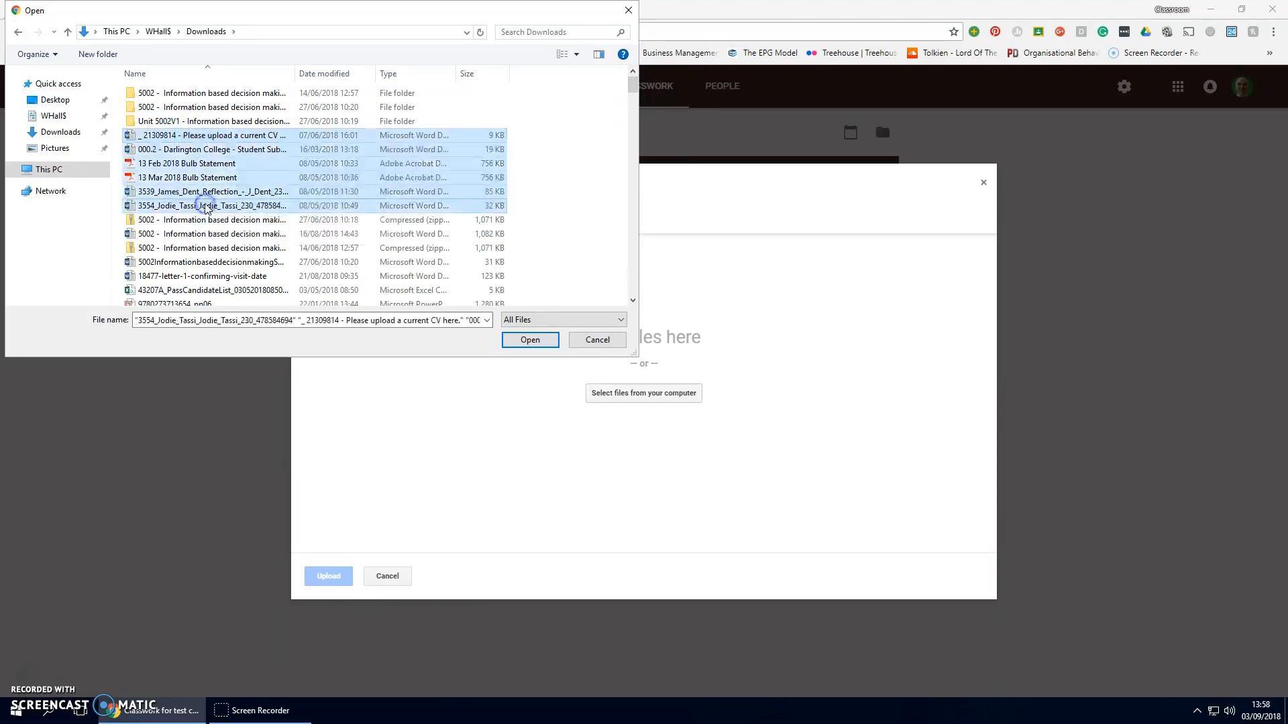
left_click(528, 340)
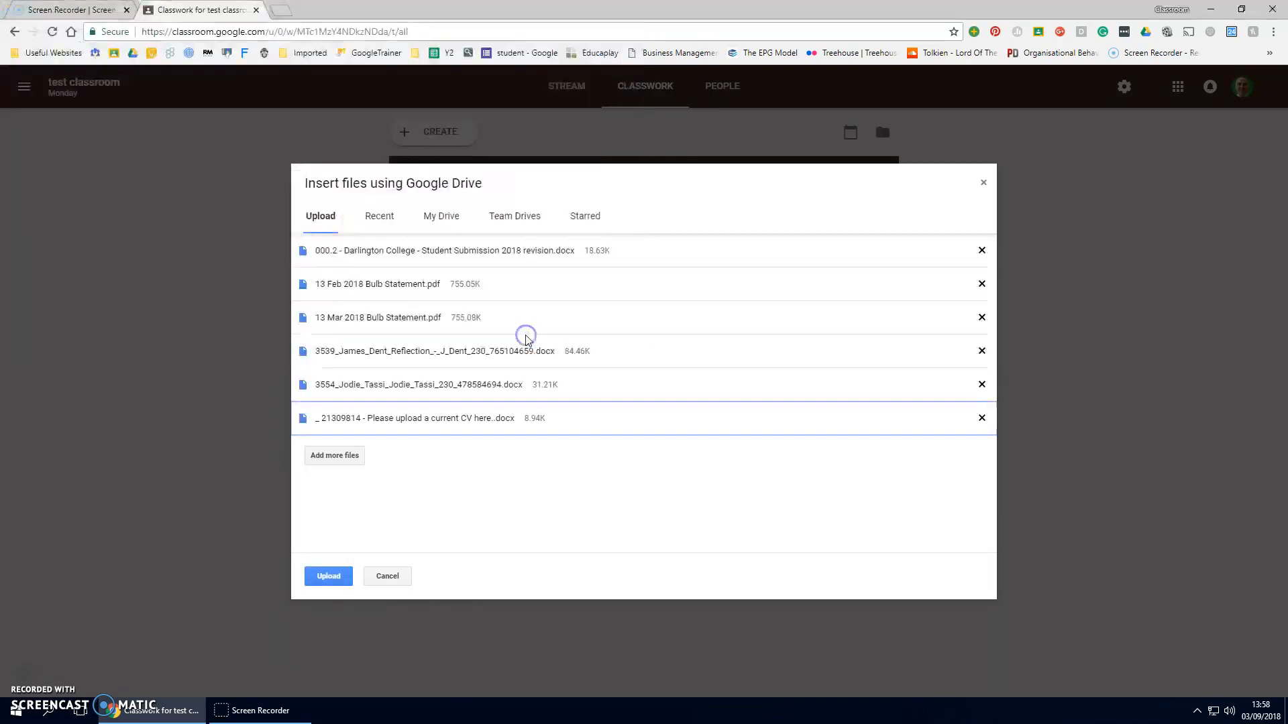
Upload the six queued files as attachments to the assignment and look over its publishing options
left_click(326, 574)
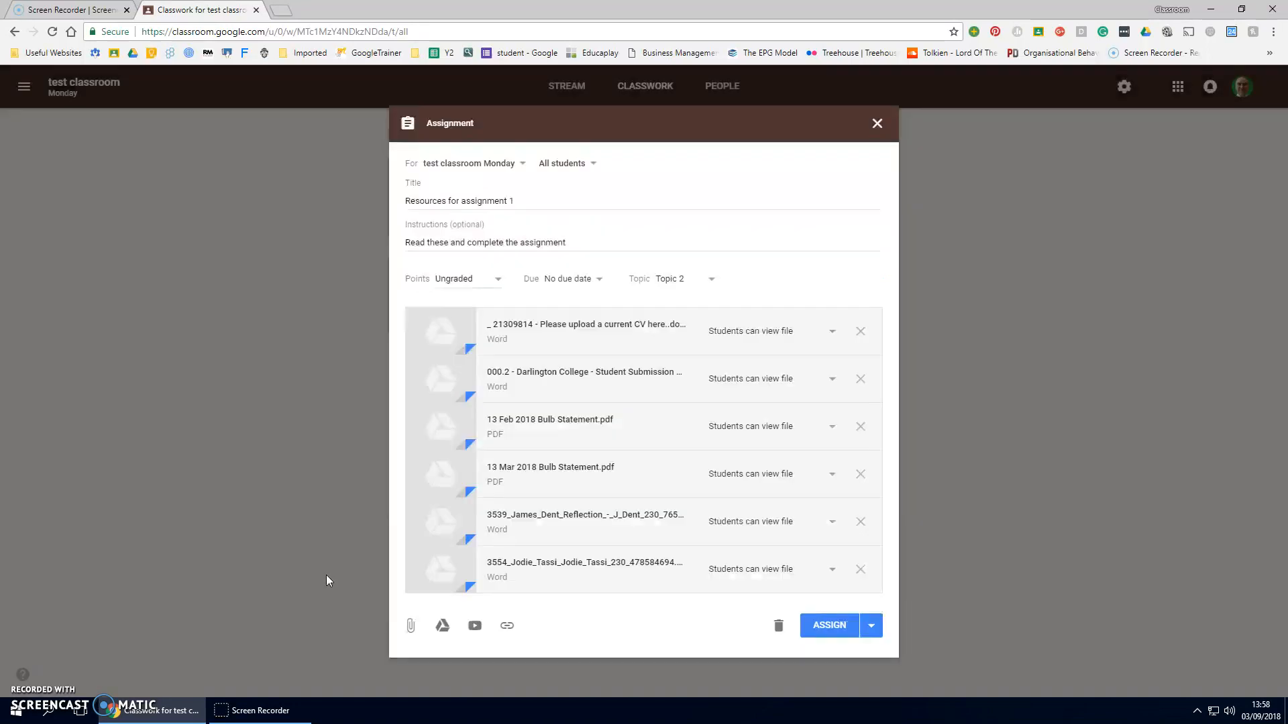
left_click(872, 629)
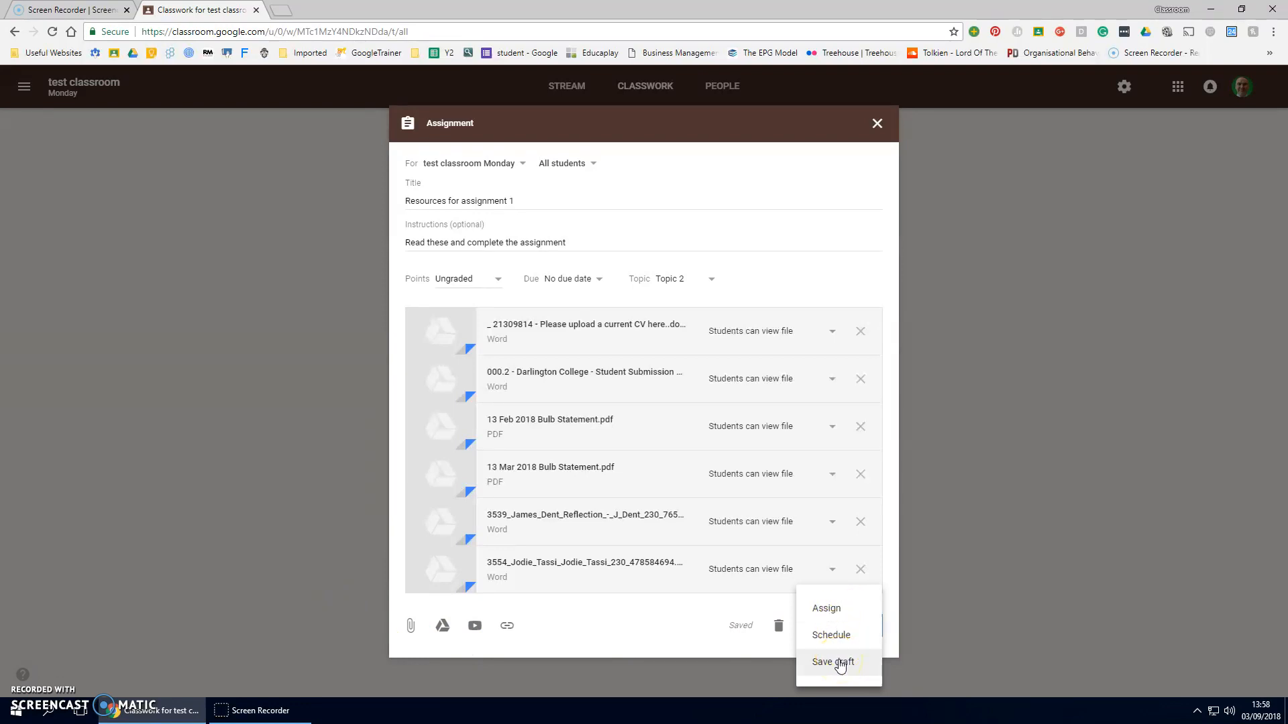
left_click(681, 620)
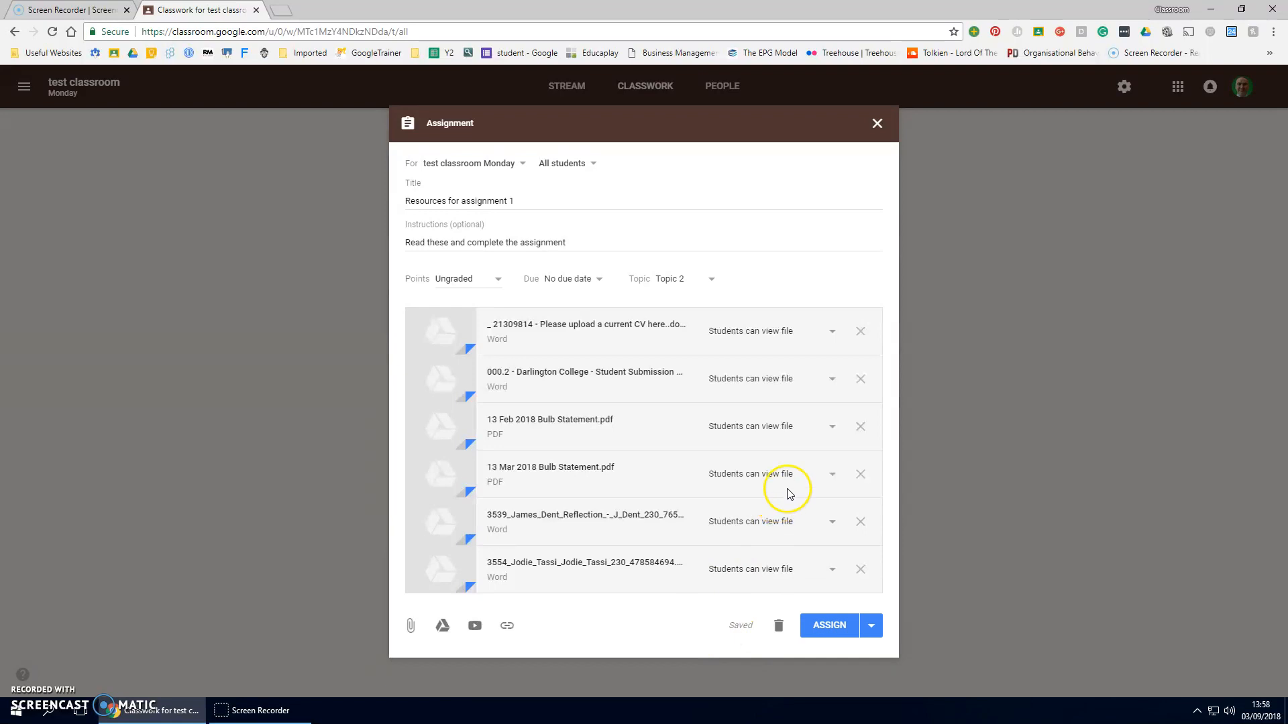
Examine the student access options for the attached "Darlington College - Student Submission" document, keeping it on "Students can view file"
left_click(831, 379)
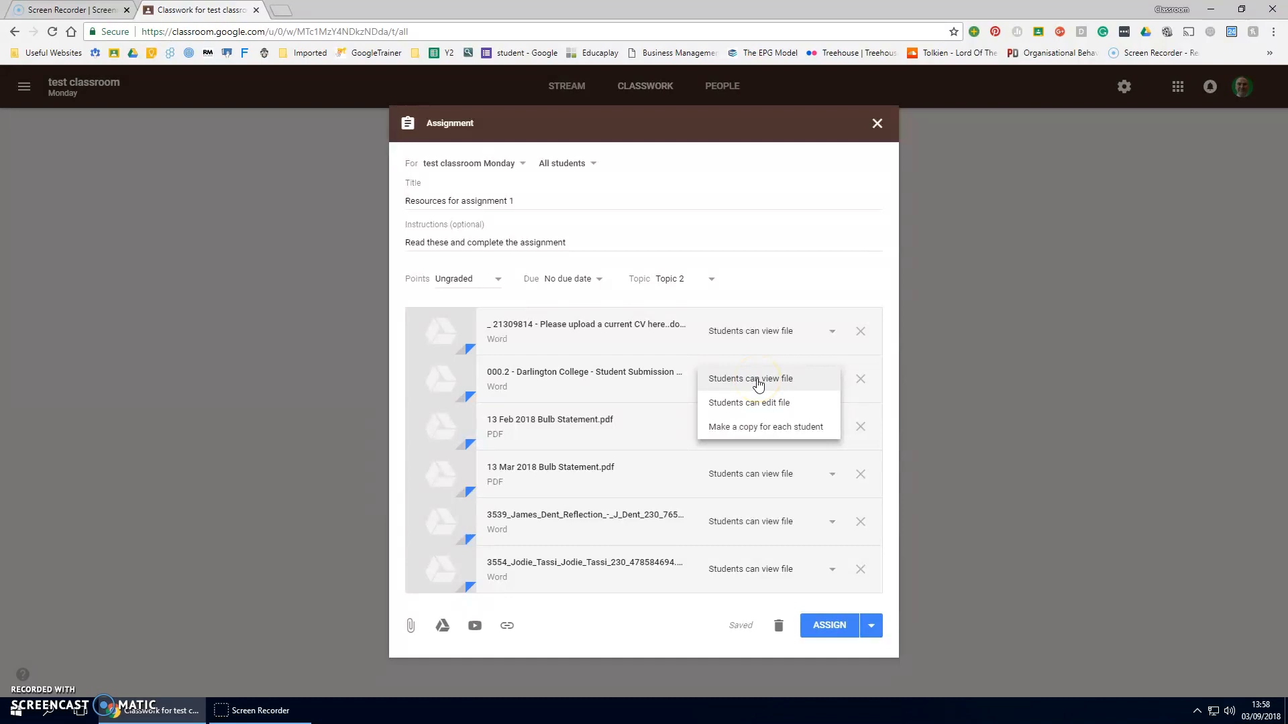
left_click(765, 409)
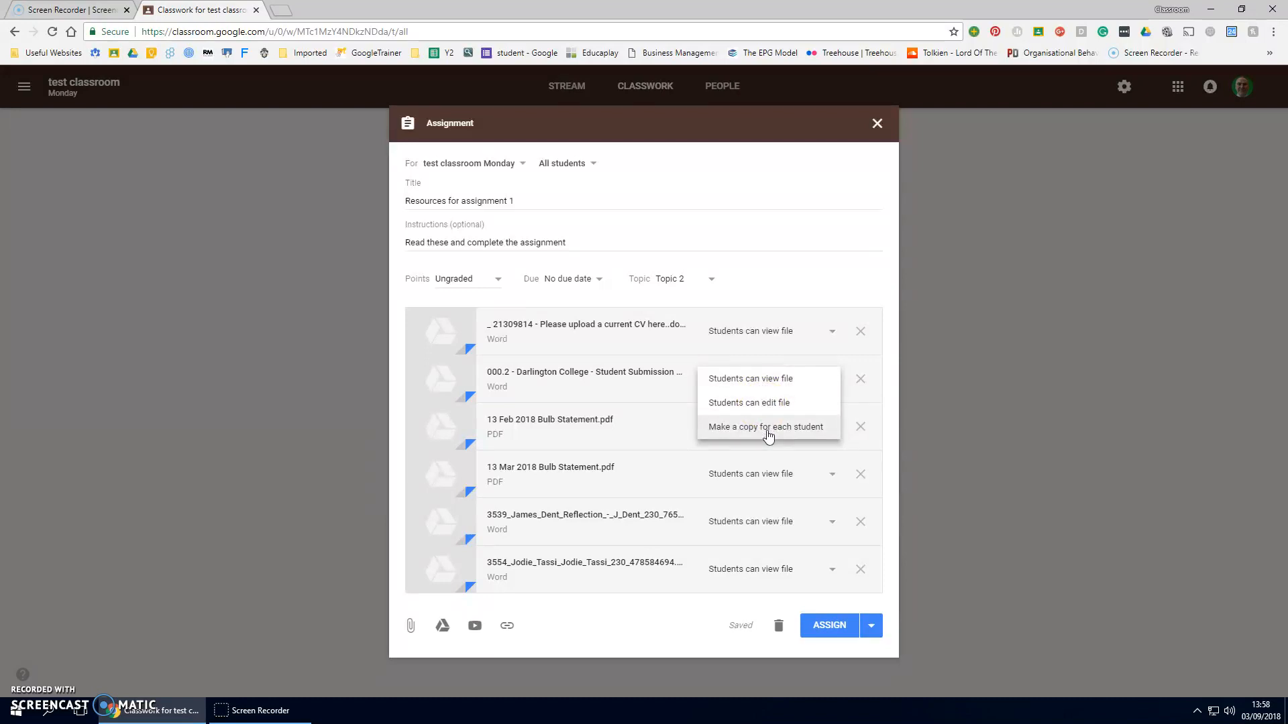
left_click(768, 433)
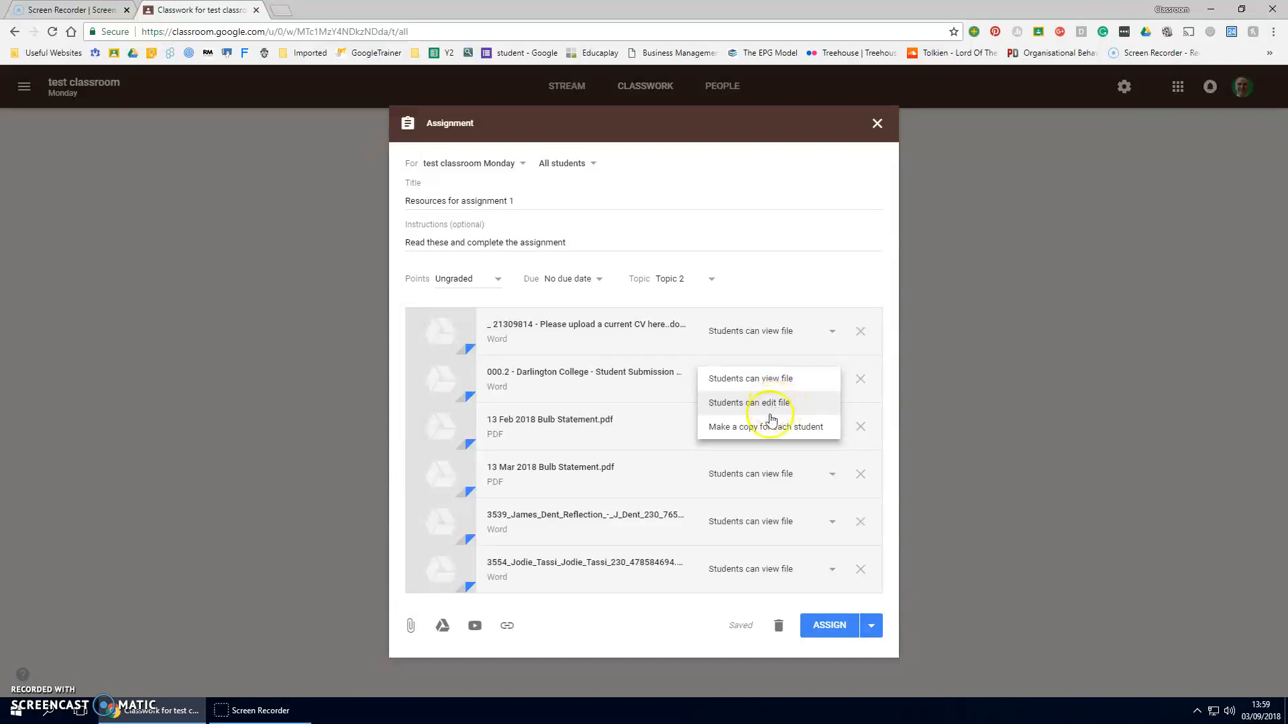
left_click(775, 434)
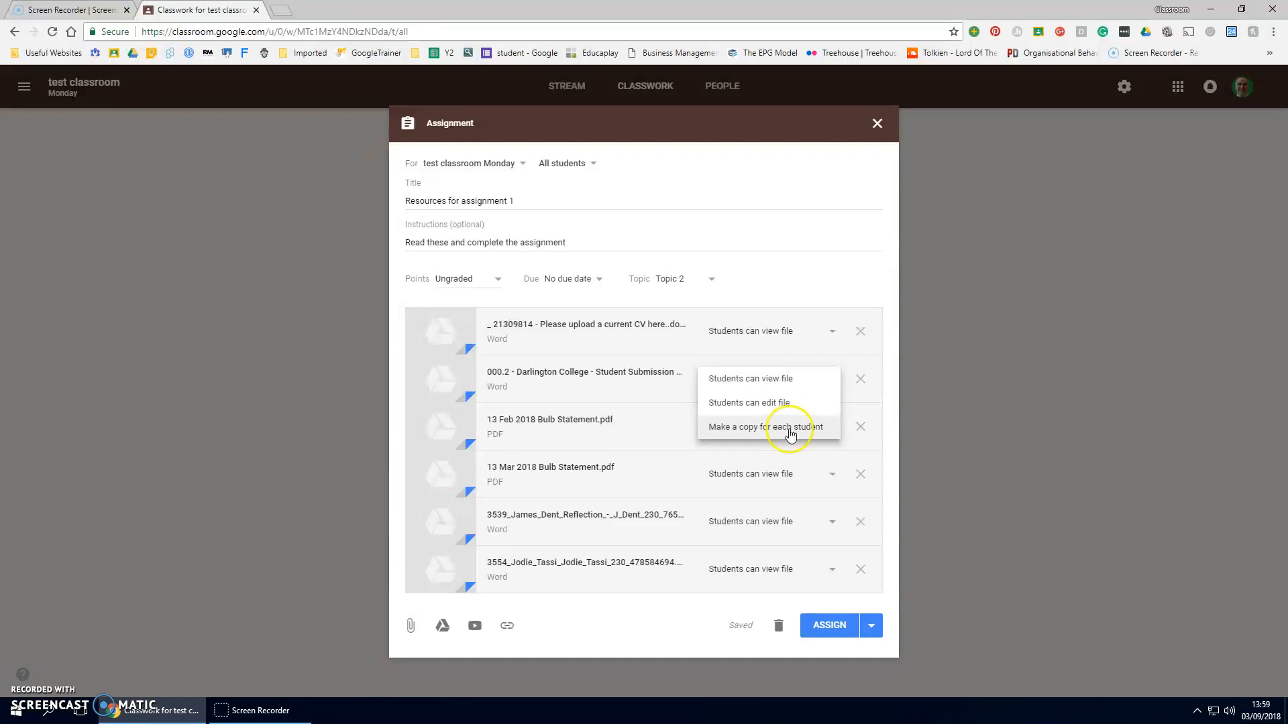
left_click(888, 385)
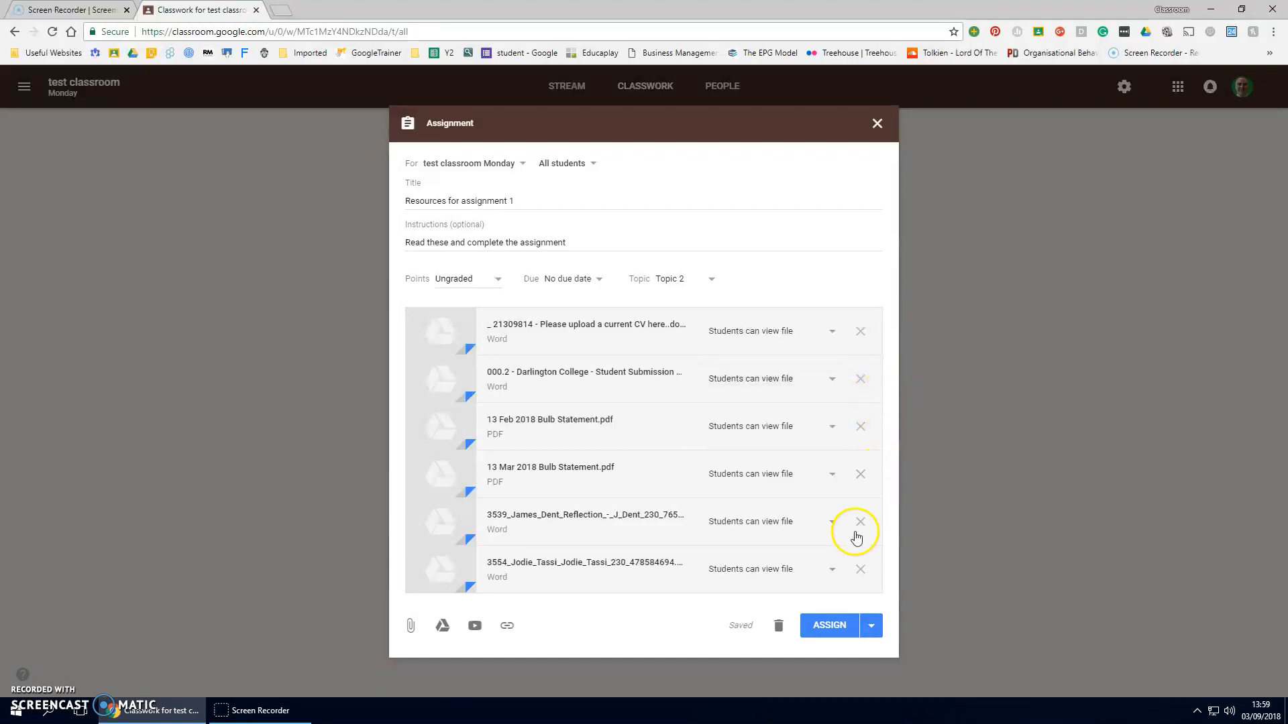
Assign "Resources for assignment 1" to the class and review its instructions and attached files under Topic 2
left_click(835, 626)
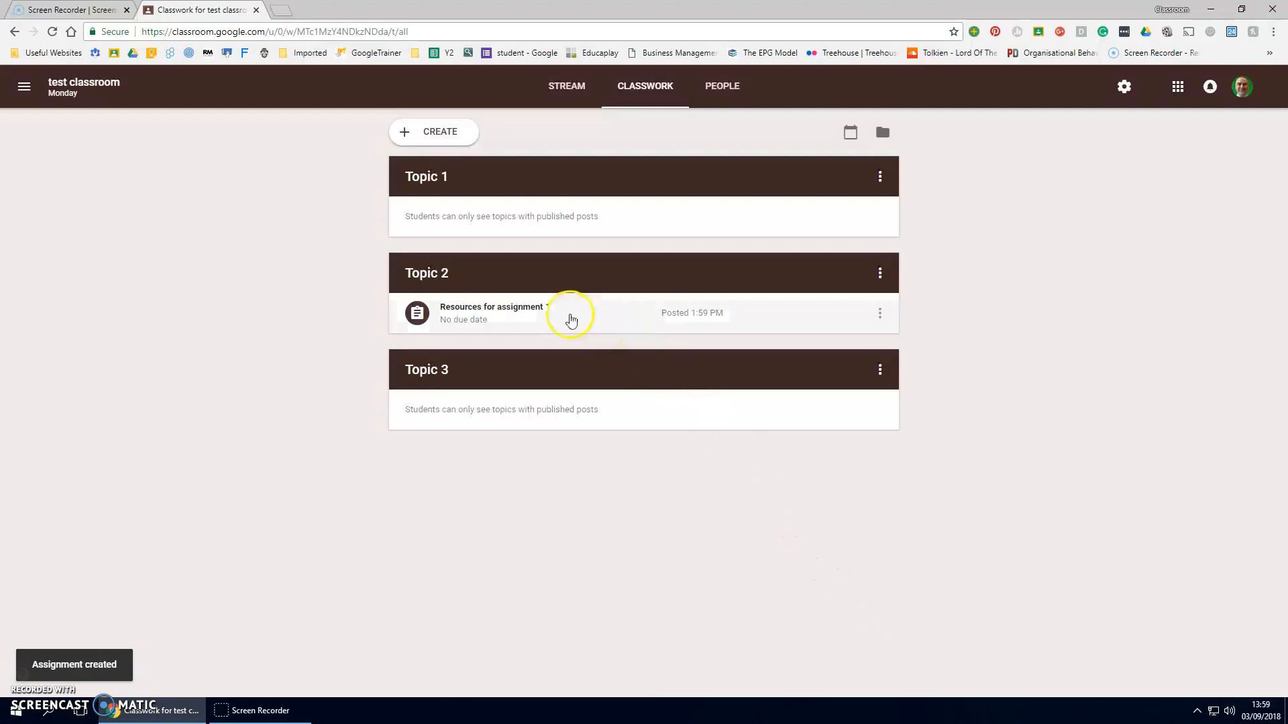
left_click(530, 308)
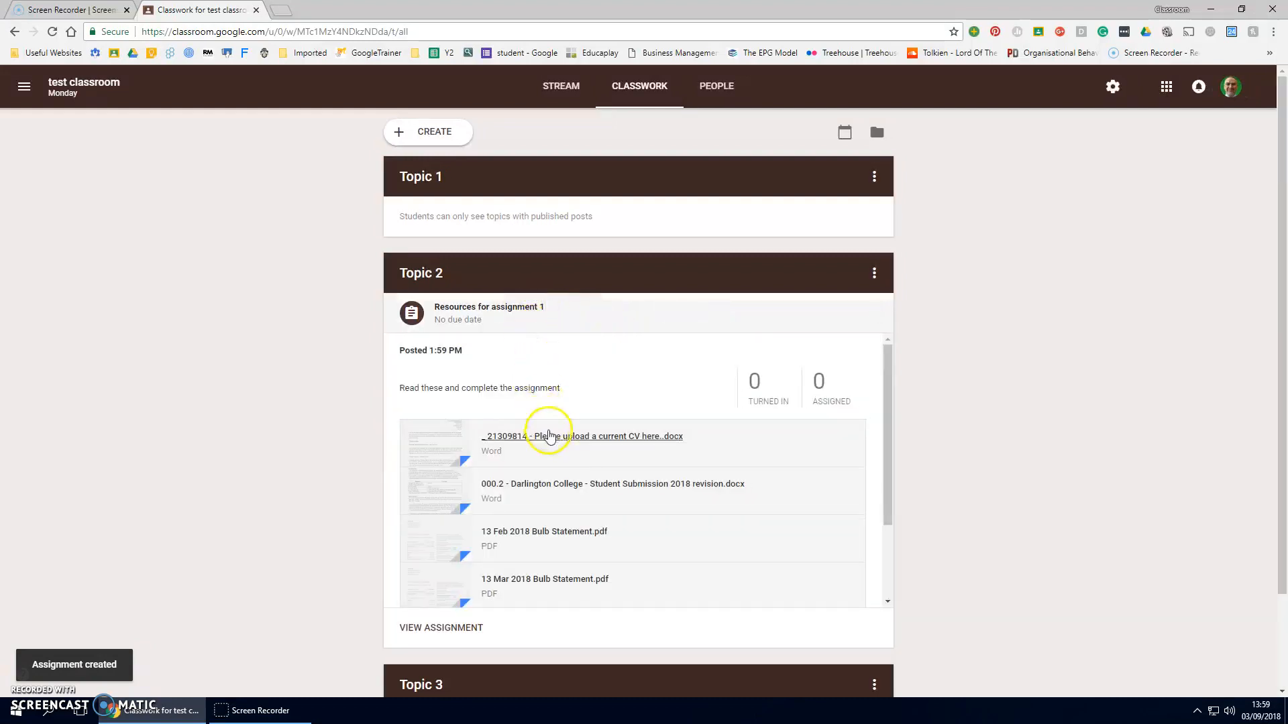
scroll(549, 436, "down", 3)
scroll(549, 436, "up", 3)
scroll(549, 436, "down", 2)
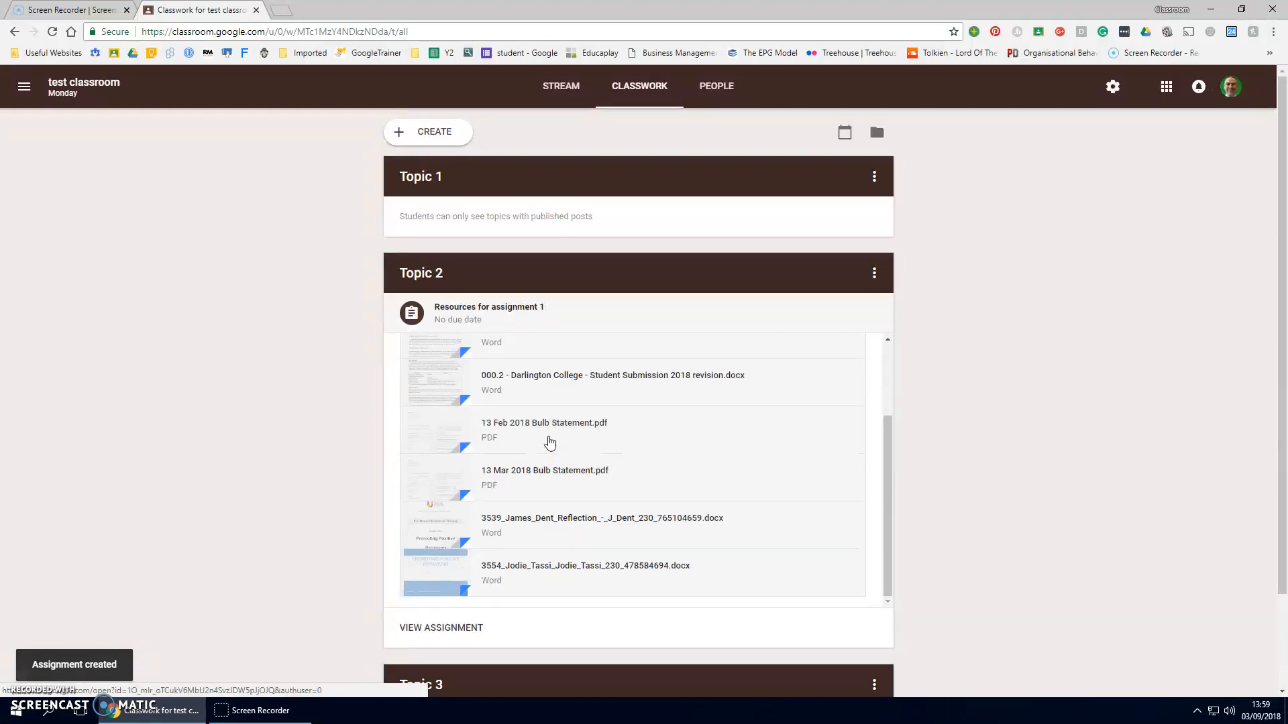
scroll(548, 442, "down", 2)
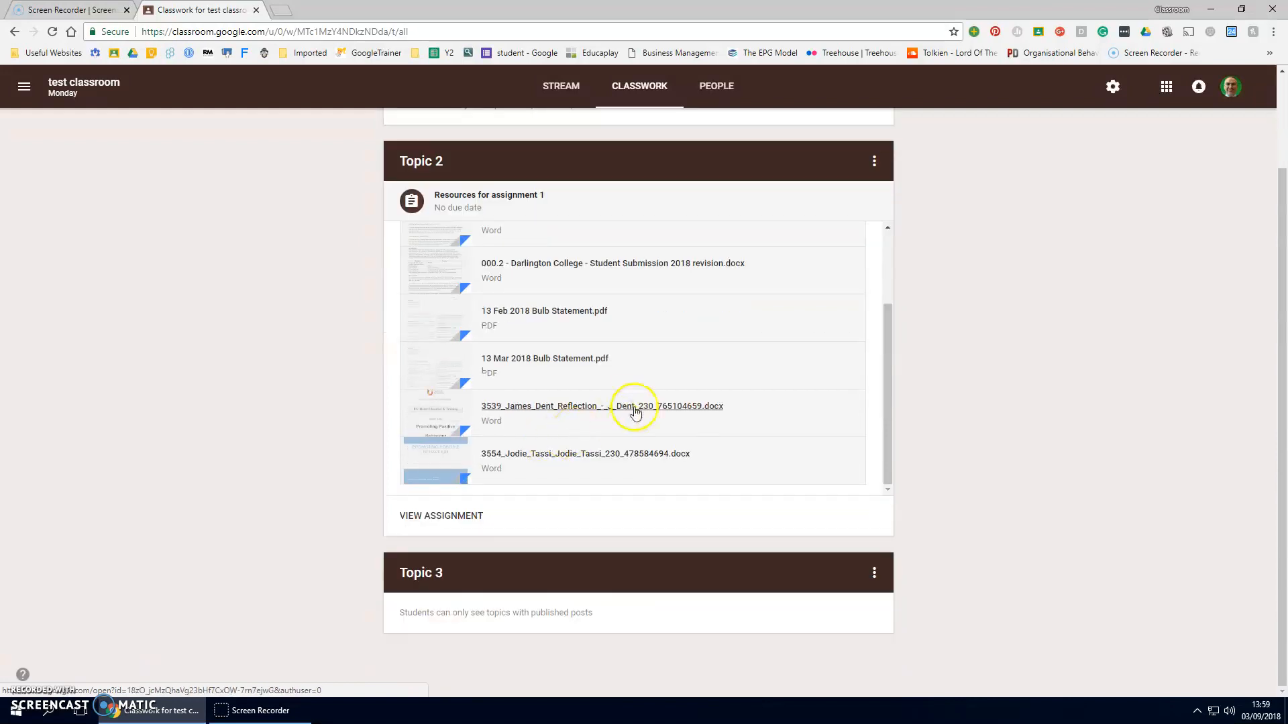
scroll(632, 406, "up", 3)
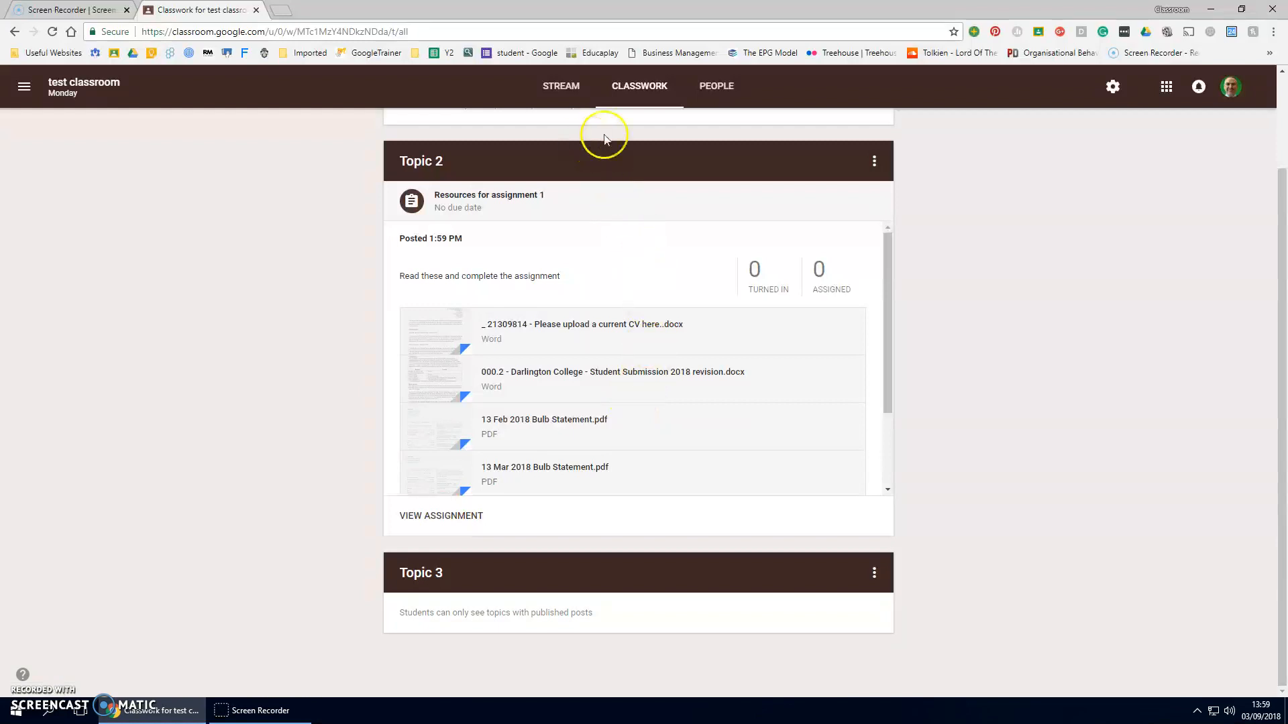
Open the "Resources for assignment 1" post from the class stream
left_click(567, 94)
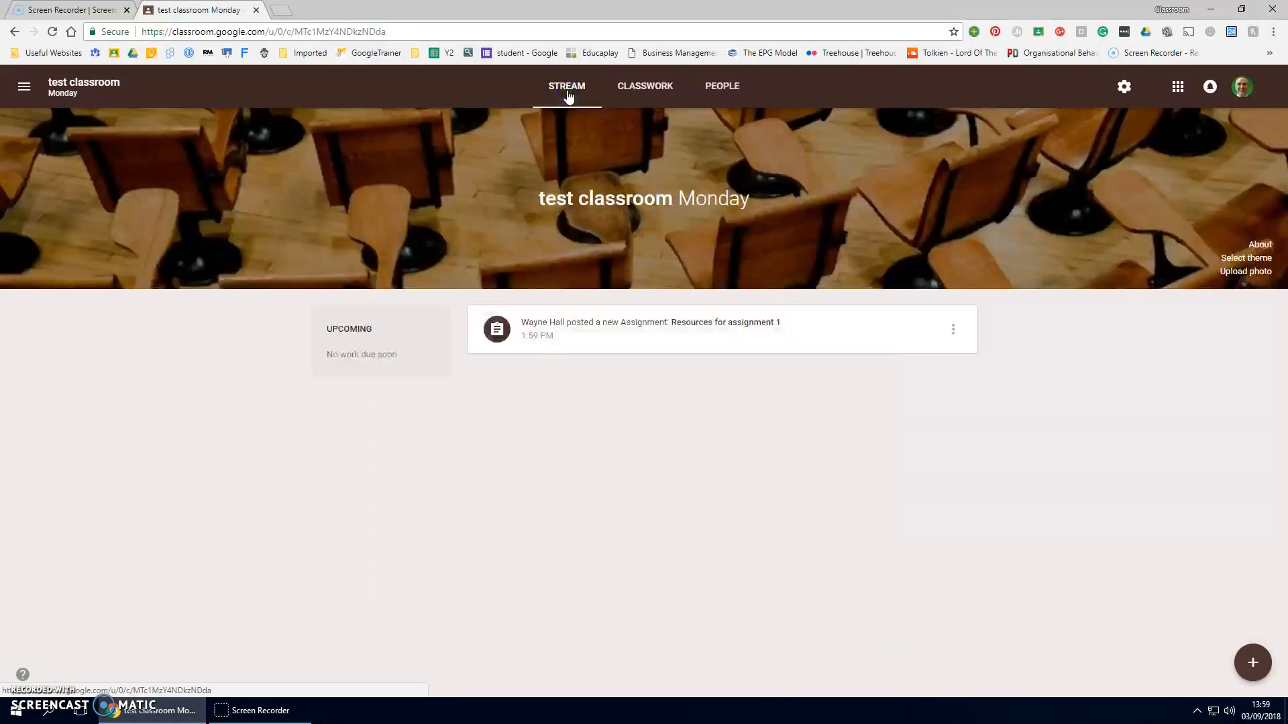
left_click(668, 326)
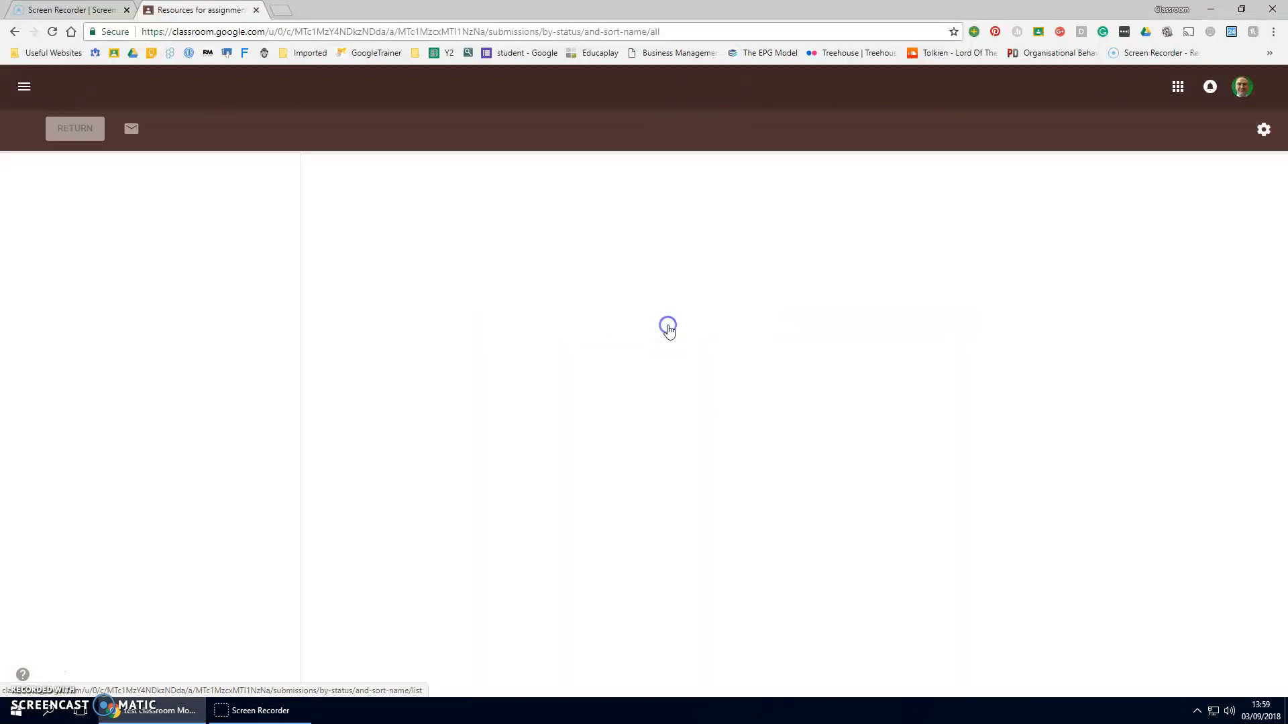